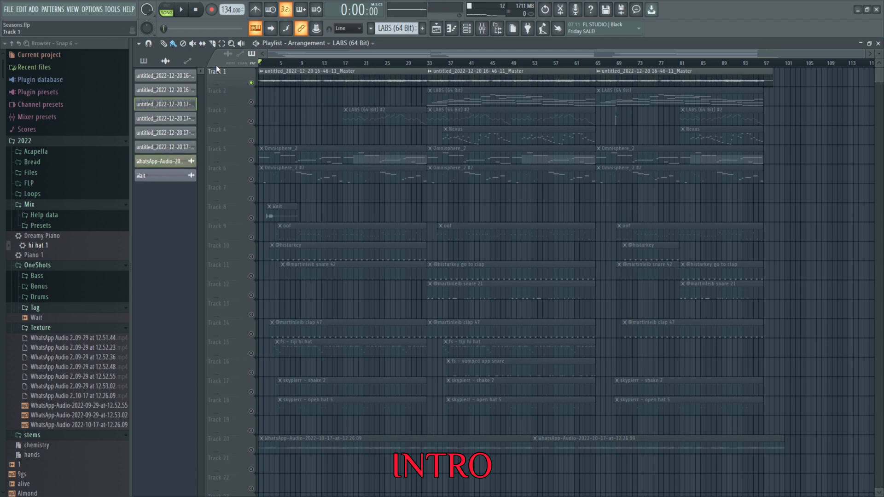
Play the arrangement's intro, and open and play the LABS (64 Bit) #2 short strings notes in an enlarged piano roll.
key(space)
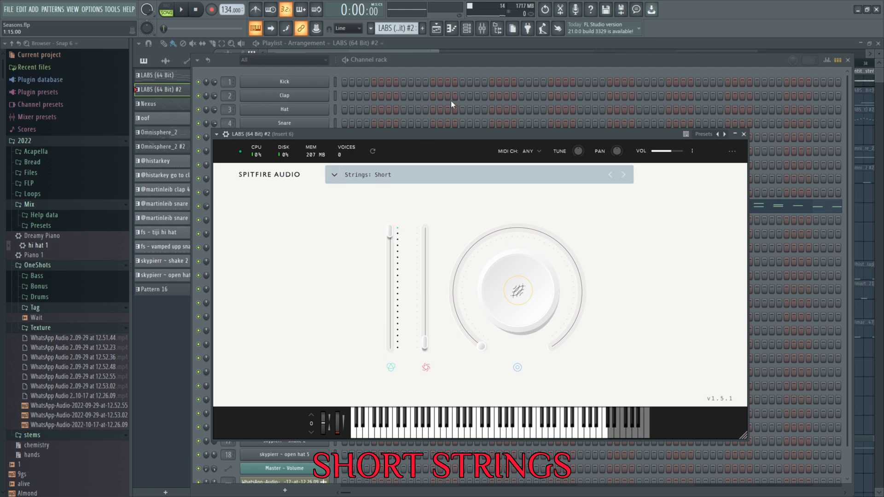
key(Escape)
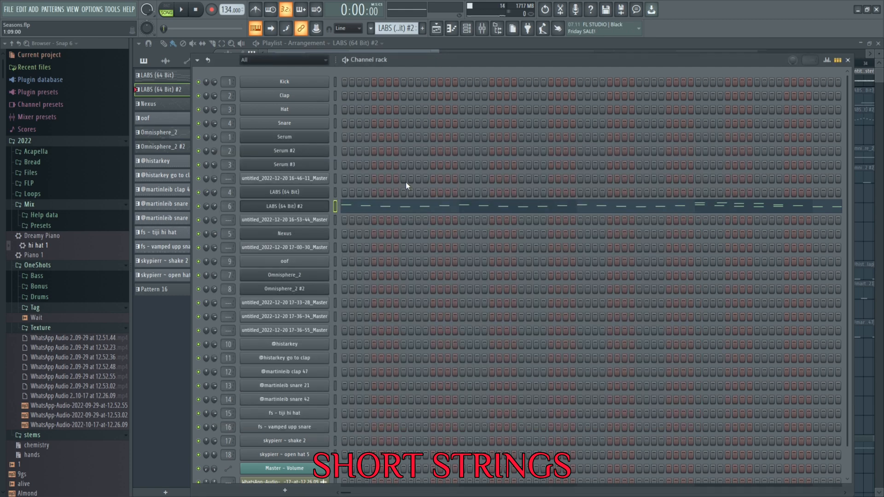
click(405, 206)
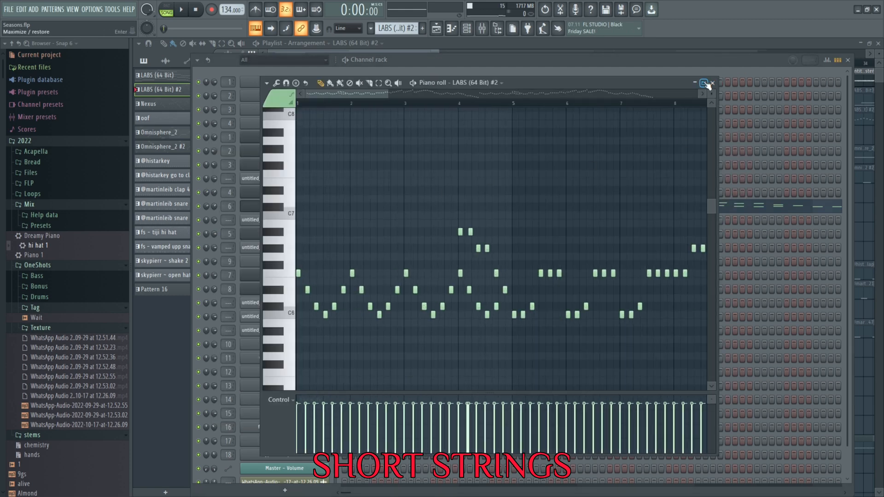
click(705, 83)
scroll(524, 170, down, 6)
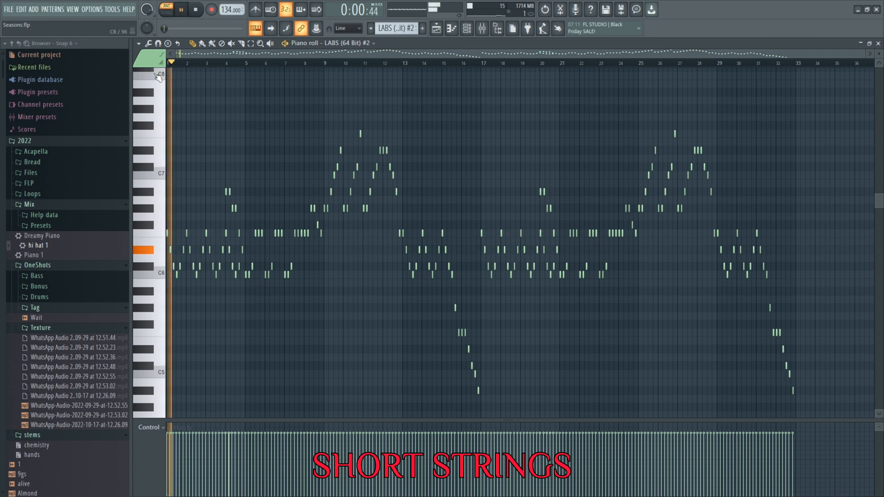
scroll(162, 321, down, 2)
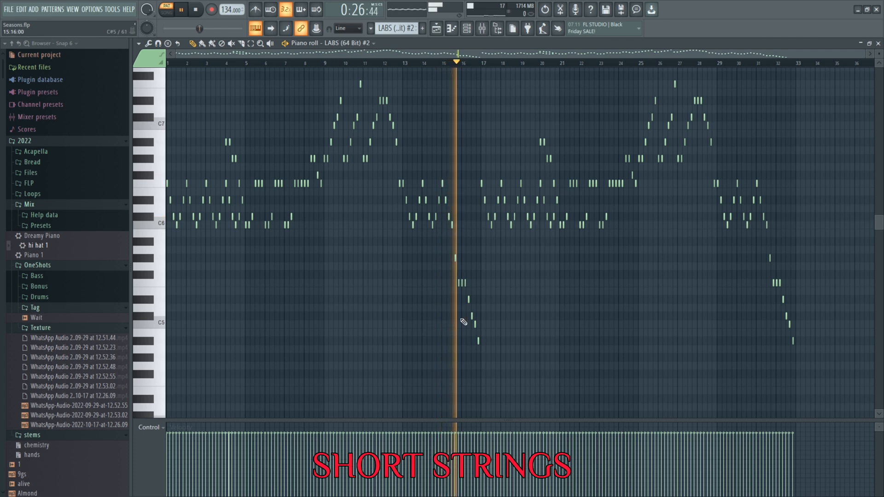
Stop playback and inspect the Fruity parametric EQ 2 and Fruity delay 2 effects on the short strings' mixer track.
key(space)
click(484, 33)
key(space)
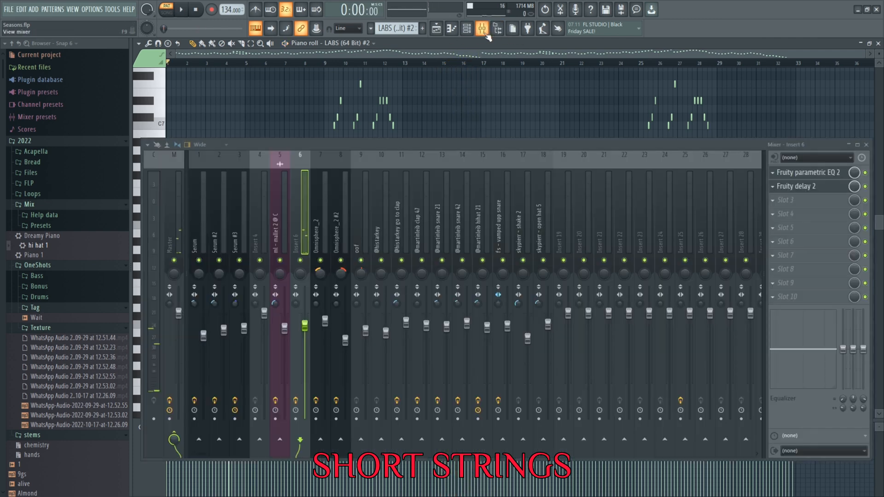
click(798, 179)
click(808, 189)
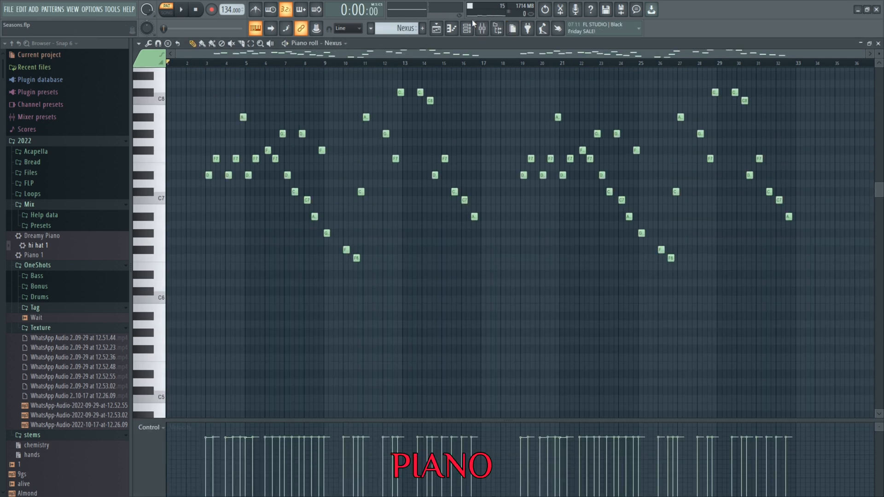
Inspect the Nexus channel's piano preset in its preset library and play the piano melody in the piano roll.
click(471, 31)
click(306, 234)
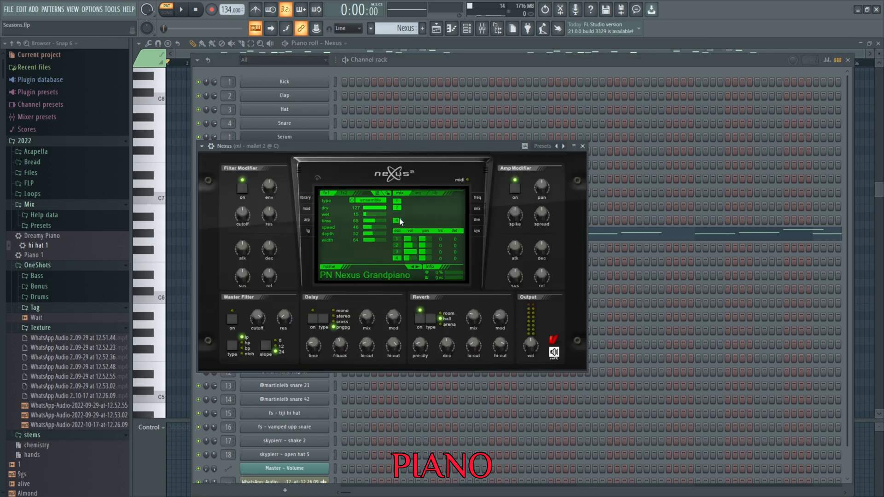
click(307, 198)
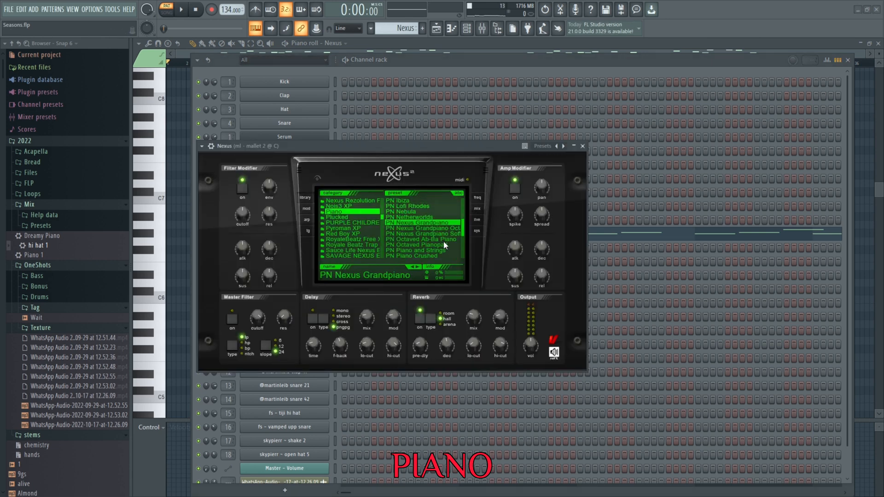
click(478, 221)
click(478, 211)
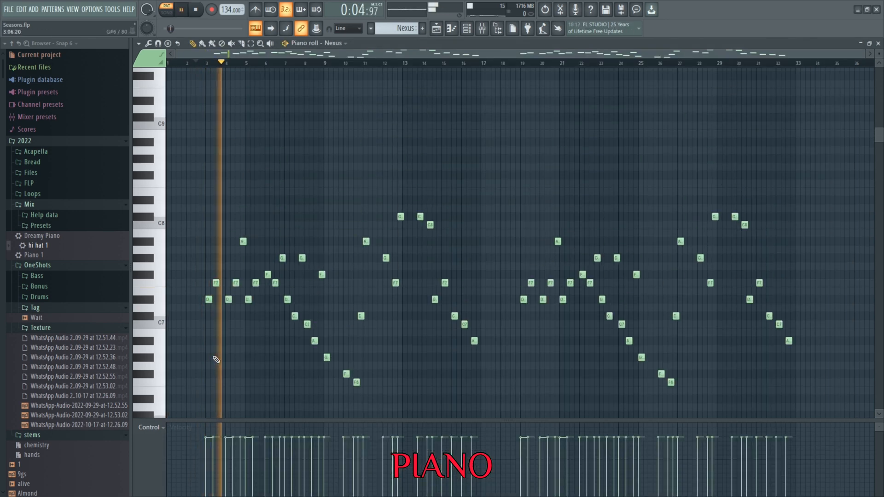
scroll(217, 360, down, 1)
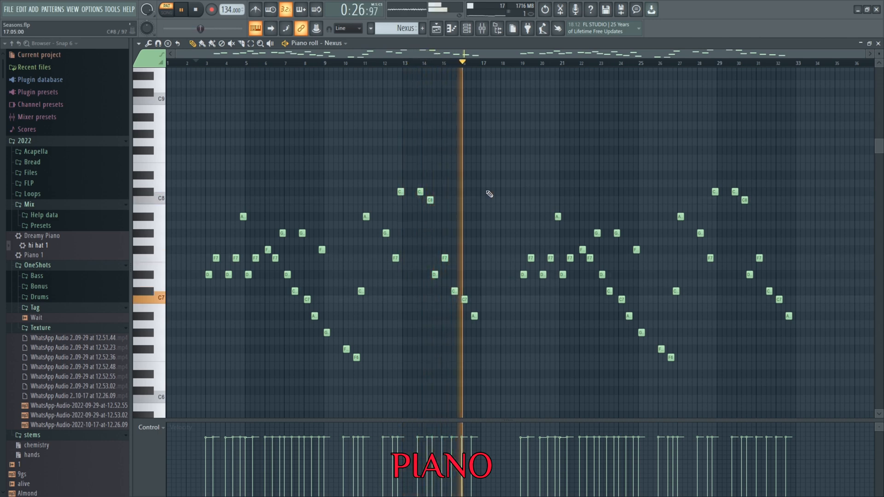
Inspect the Fruity parametric EQ 2 and the Fruity Reeverb 2 in slot 2 on the piano's mixer track.
click(482, 29)
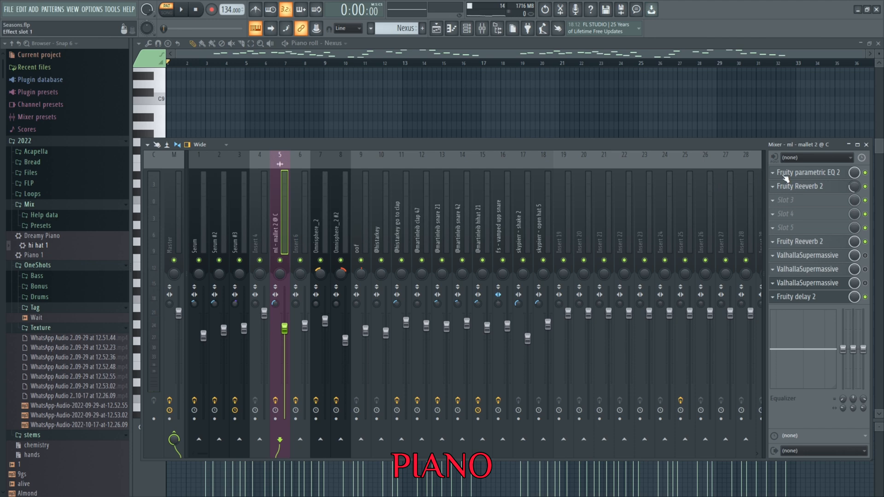
click(801, 174)
click(802, 175)
click(807, 187)
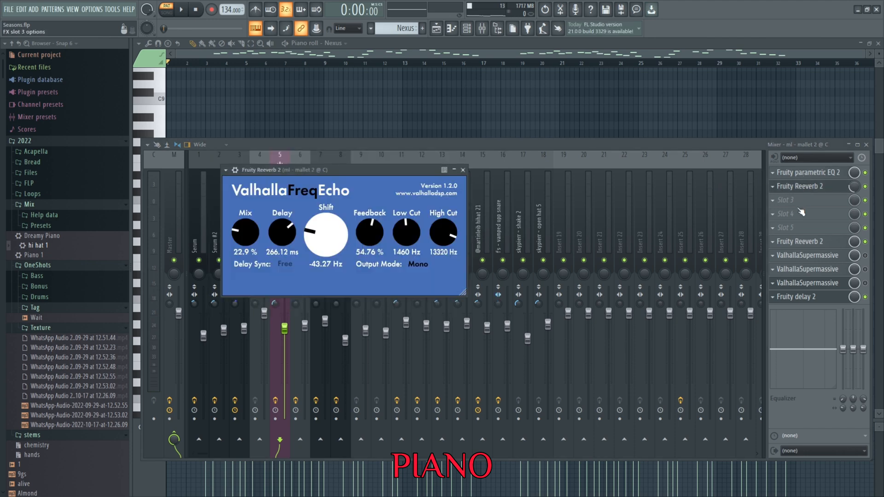
click(822, 186)
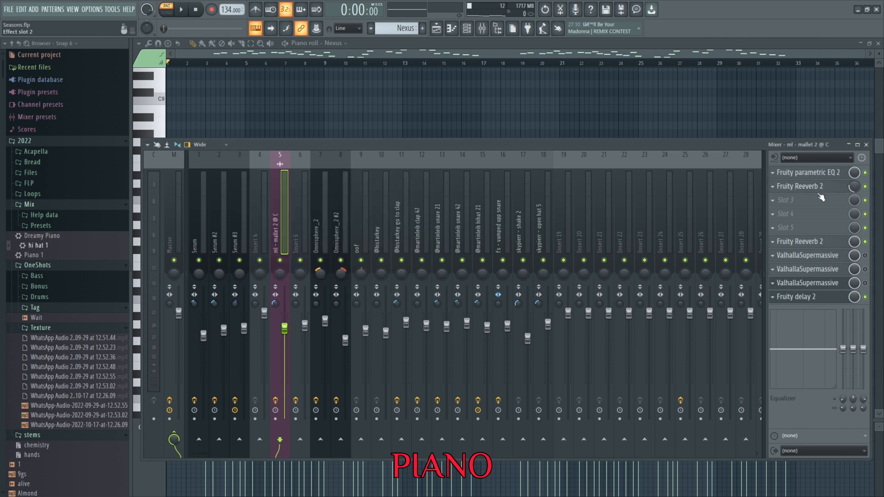
Inspect the remaining piano effects: the lower Fruity Reeverb 2, the three ValhallaSupermassive instances and Fruity delay 2.
click(834, 243)
click(834, 243)
click(826, 257)
click(824, 268)
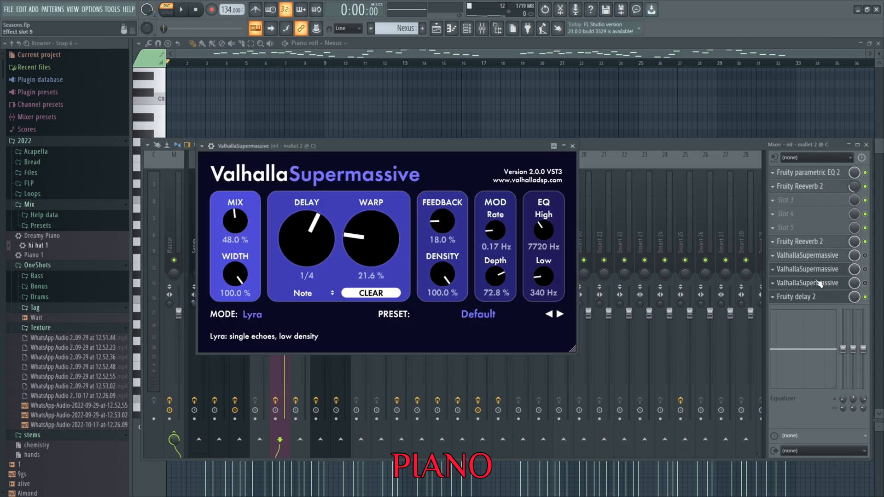
click(815, 282)
click(816, 282)
click(815, 282)
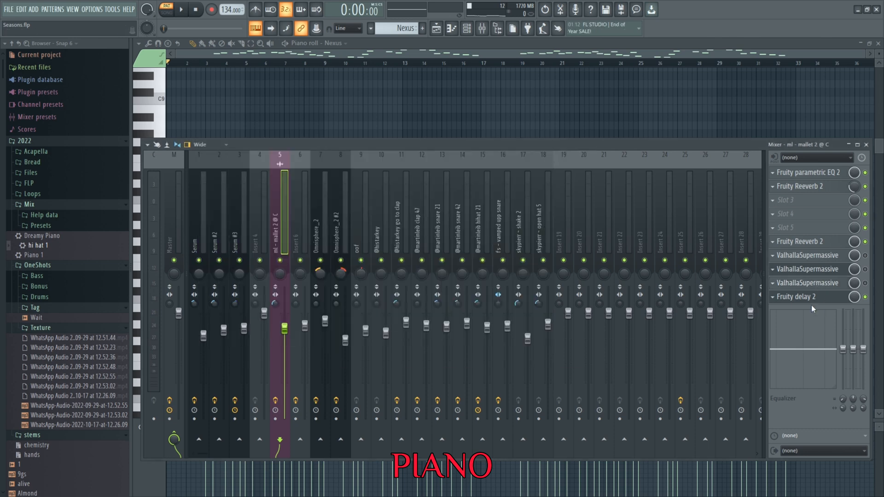
click(809, 299)
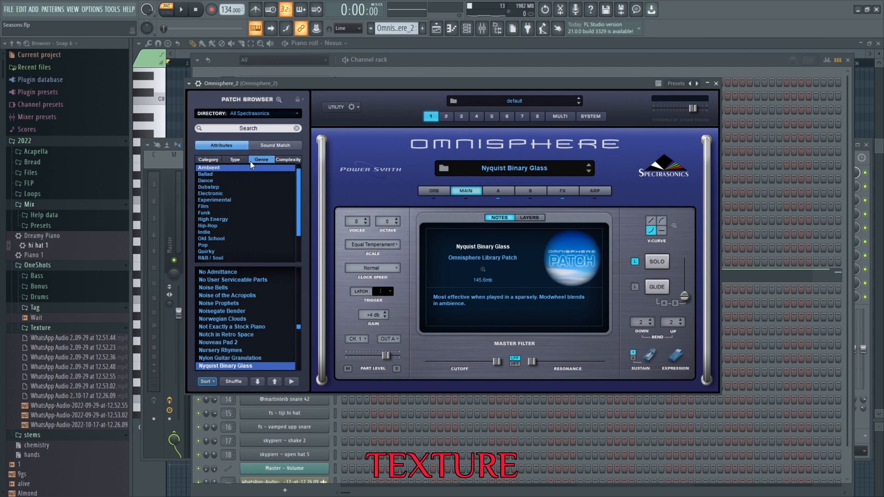
Inspect the Nyquist Binary Glass patch in Omnisphere_2 and play sections of its texture melody in the piano roll.
scroll(257, 357, down, 2)
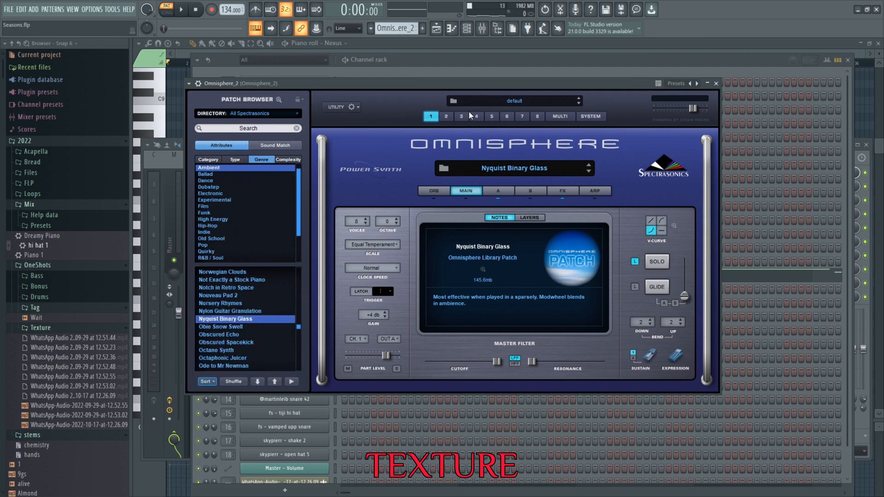
click(459, 66)
click(395, 276)
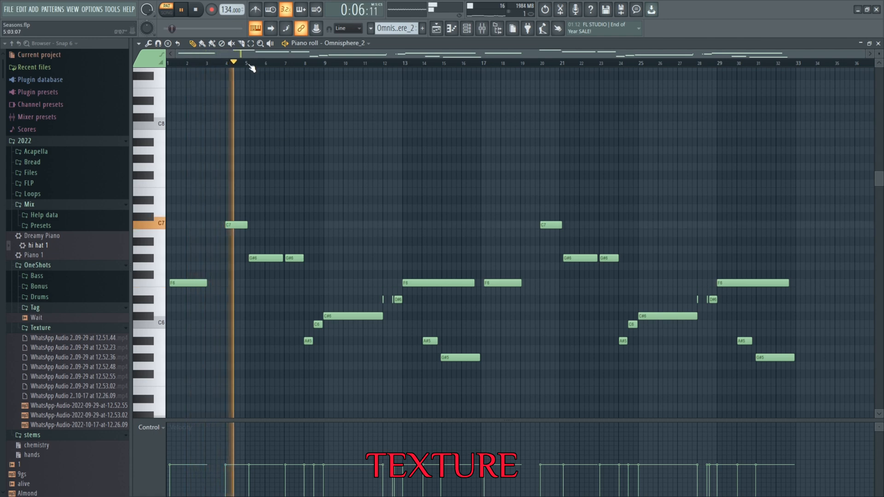
click(313, 67)
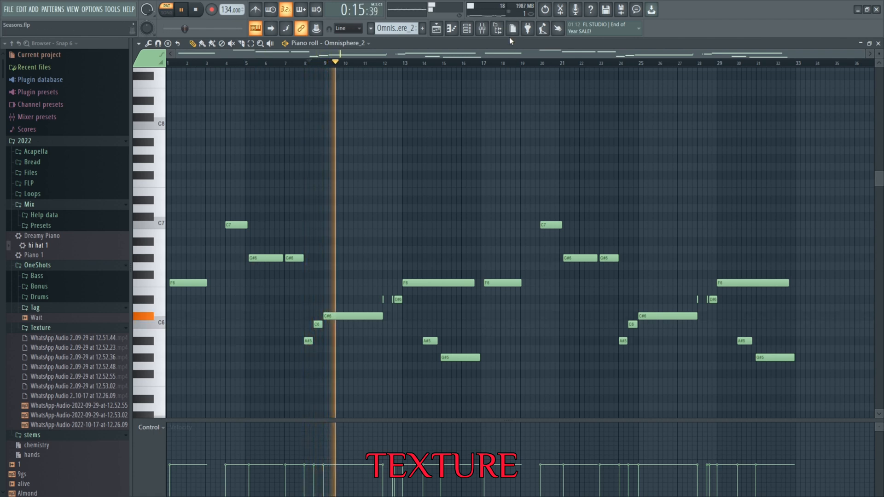
click(399, 65)
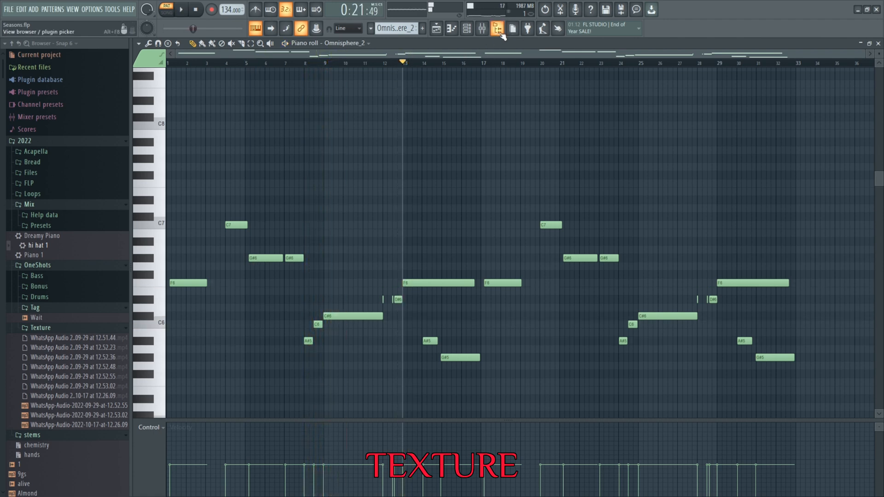
Switch to the Omnisphere_2 #2 pattern and inspect its Nouveau Pad 2 patch in the Ambient genre.
key(F4)
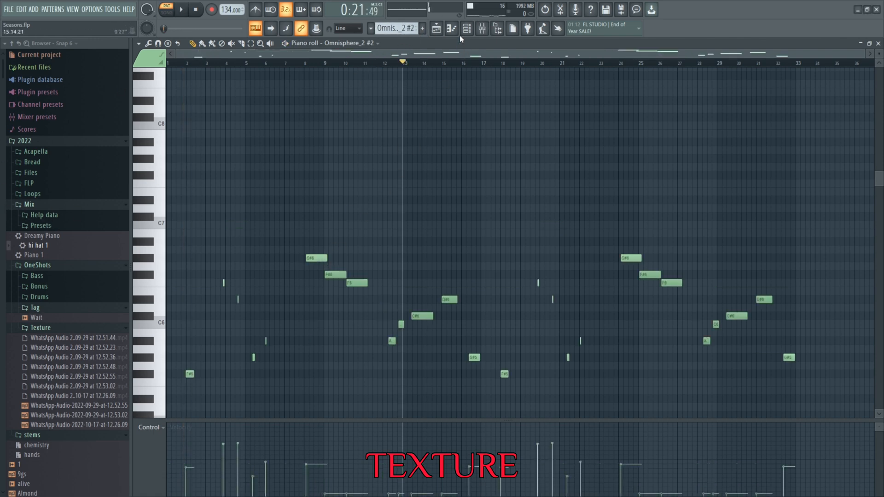
key(F6)
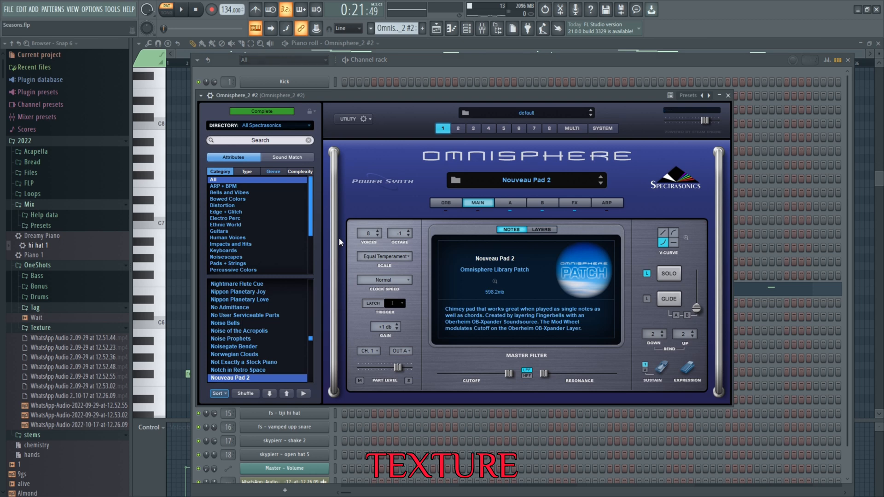
scroll(239, 303, down, 2)
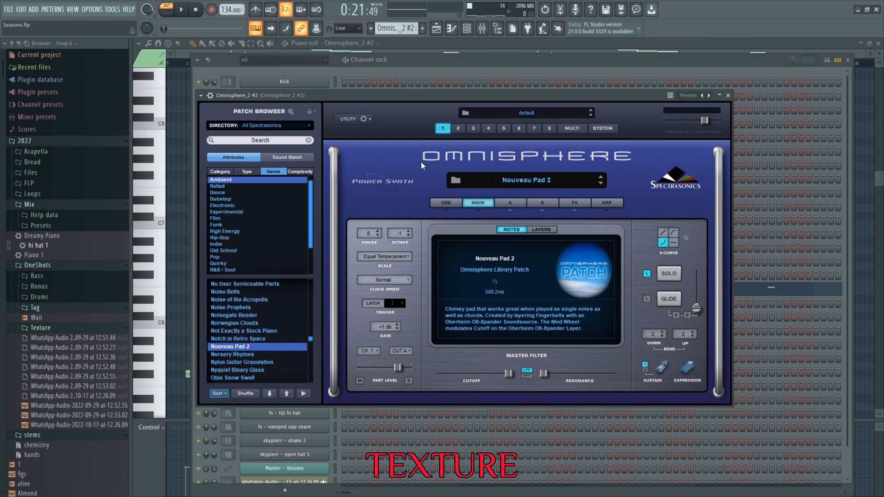
click(614, 66)
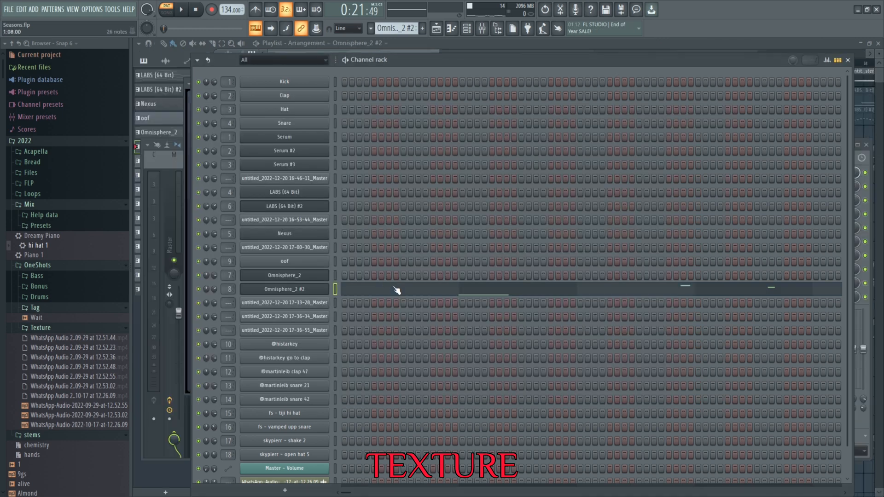
Play the Omnisphere_2 #2 texture notes in the piano roll and close the piano roll.
click(393, 289)
key(space)
key(space)
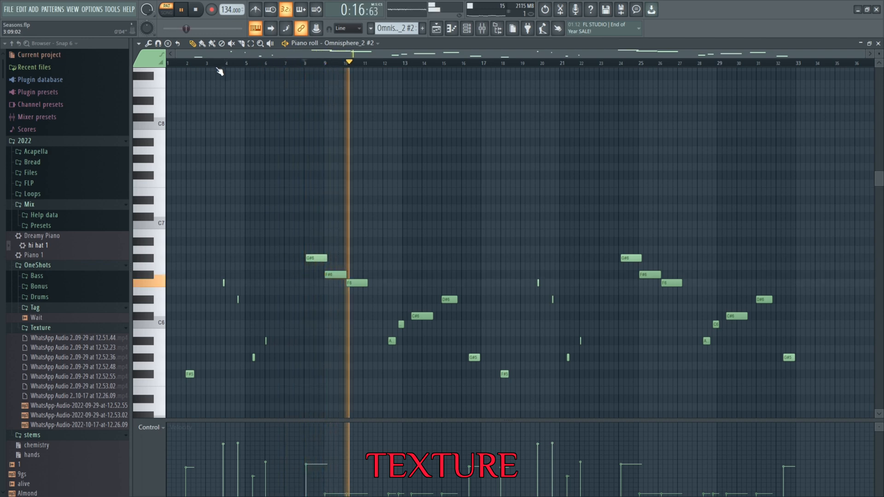
key(Return)
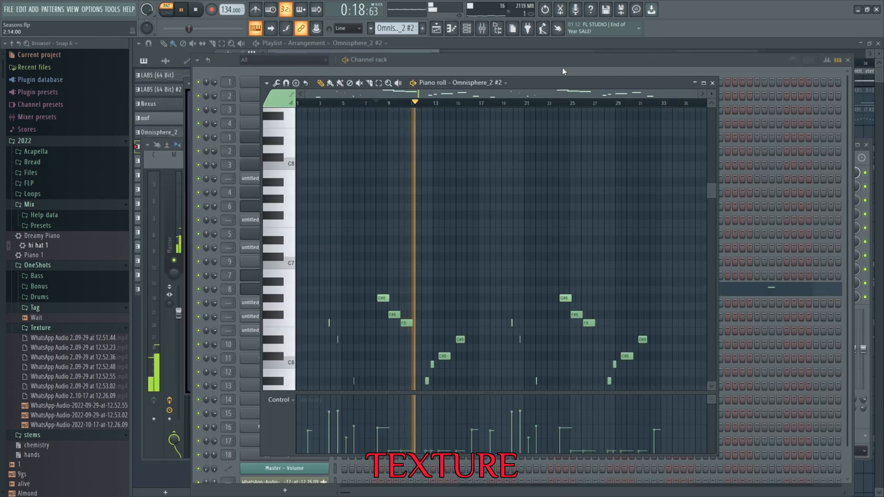
key(F7)
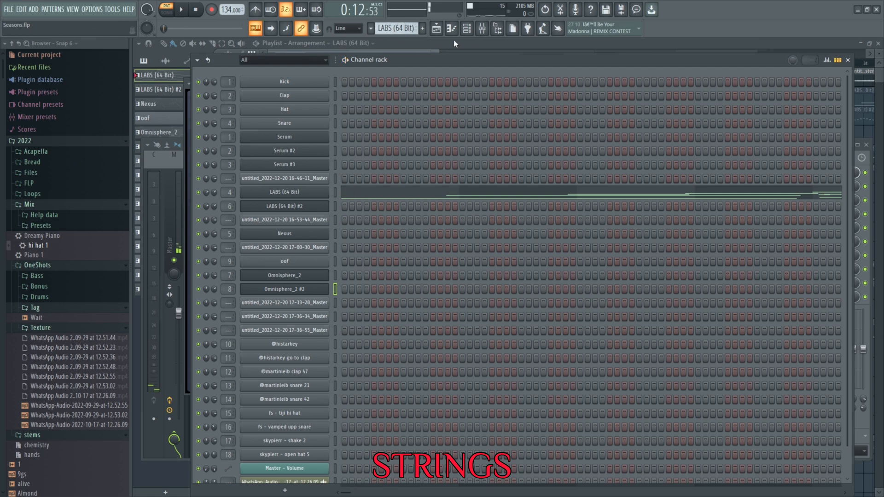
Open the LABS (64 Bit) strings notes in an enlarged piano roll and play them section by section up to about bar 25.
click(470, 198)
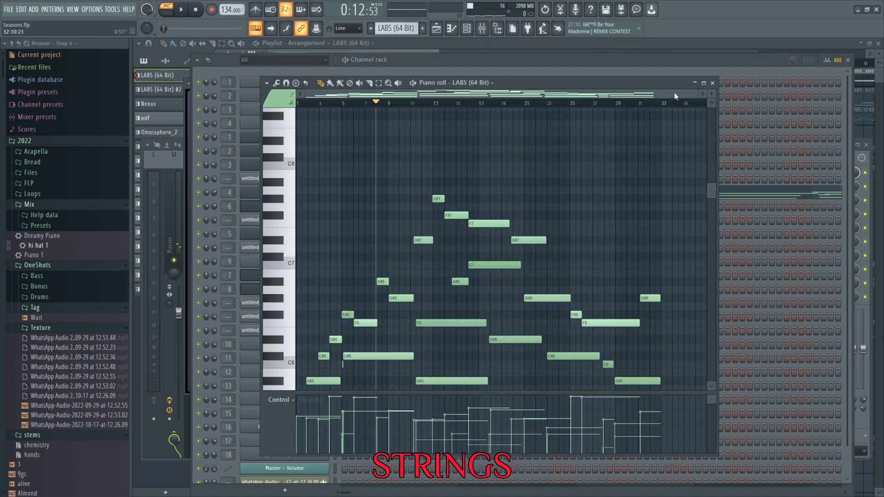
click(704, 84)
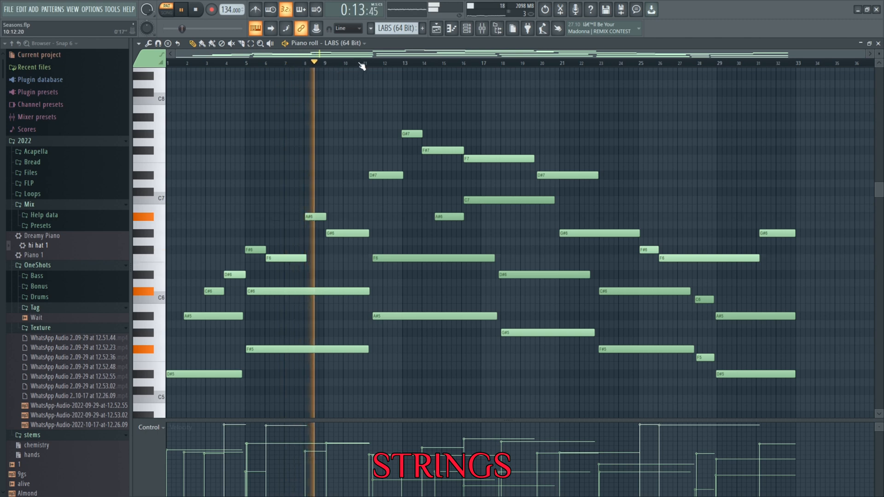
click(358, 64)
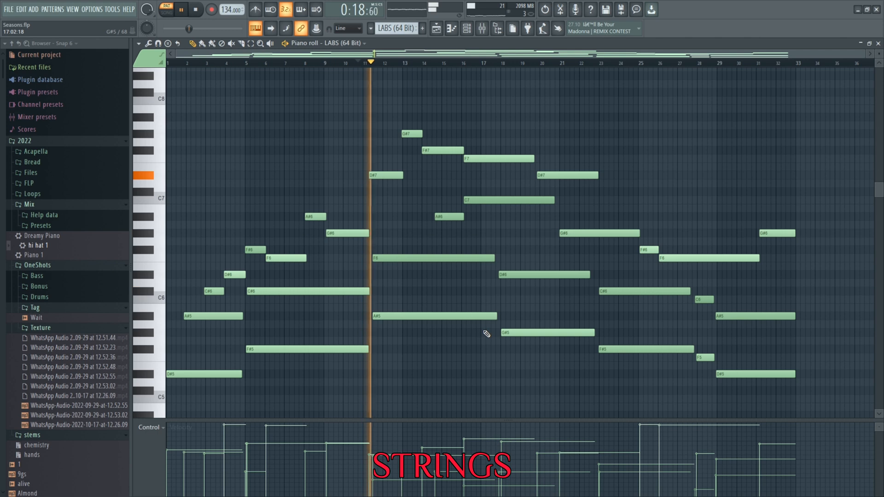
click(395, 63)
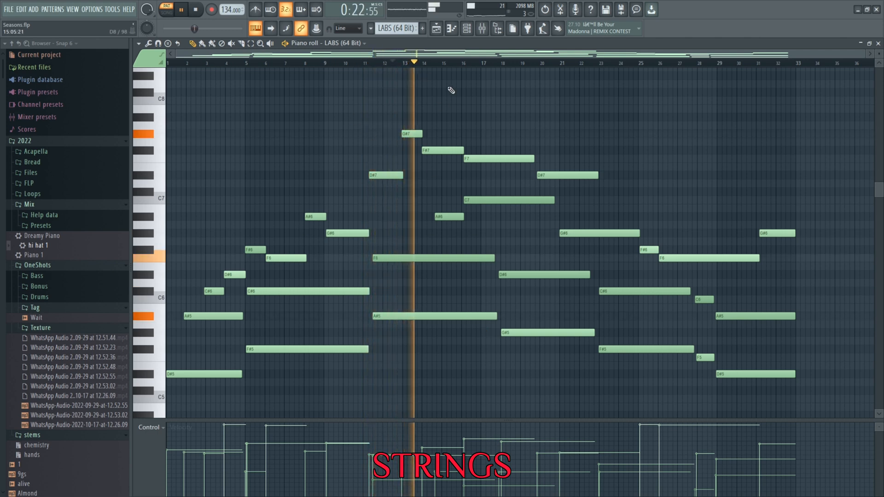
click(493, 64)
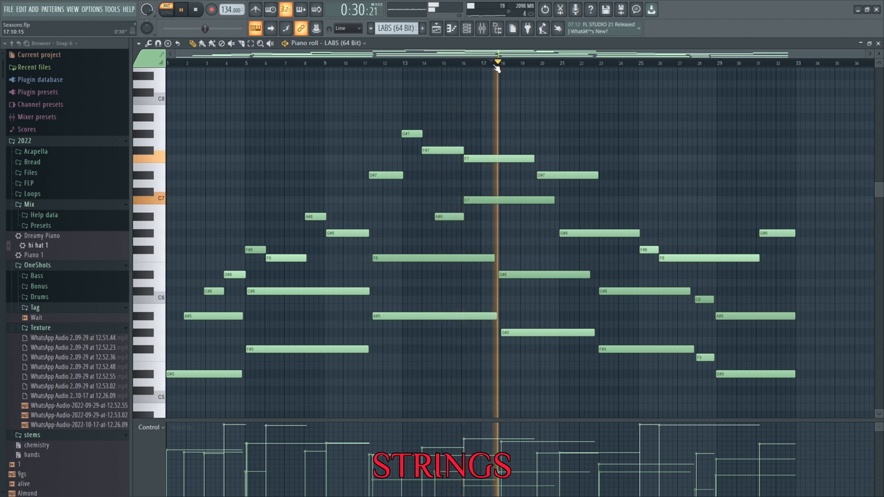
click(536, 65)
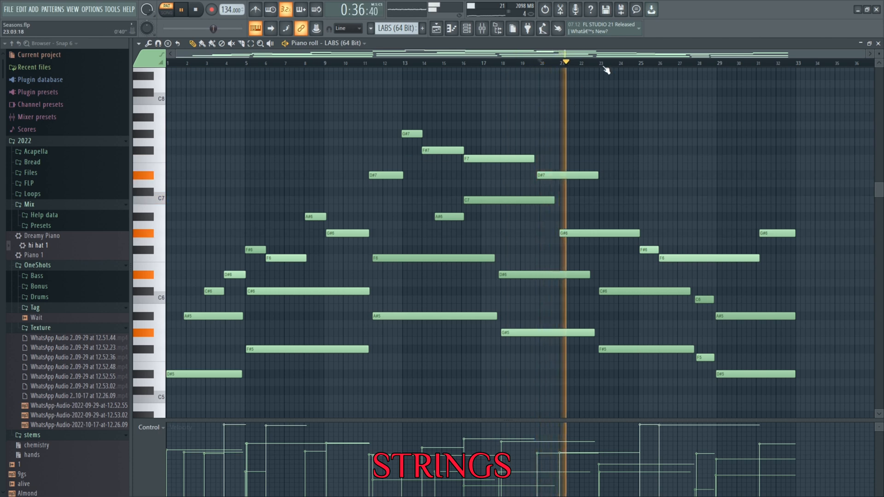
click(601, 65)
click(637, 64)
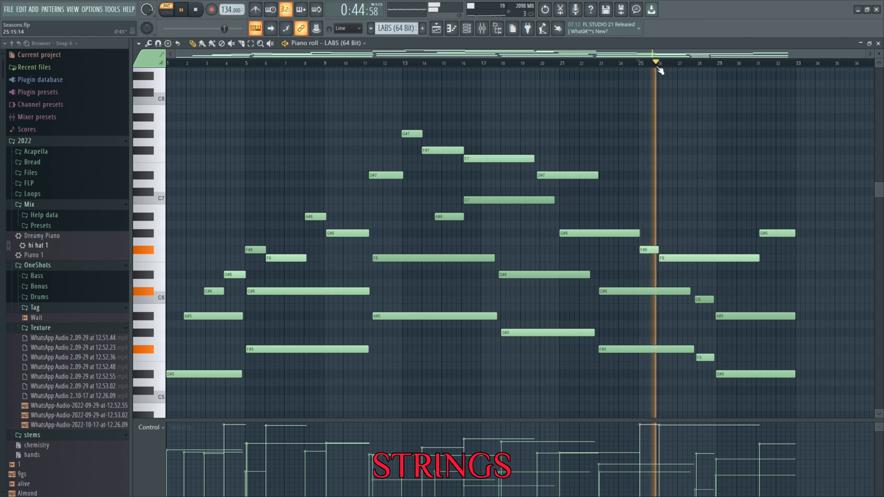
Play the last bars of the LABS (64 Bit) strings notes, stop playback and view the mixer.
click(707, 64)
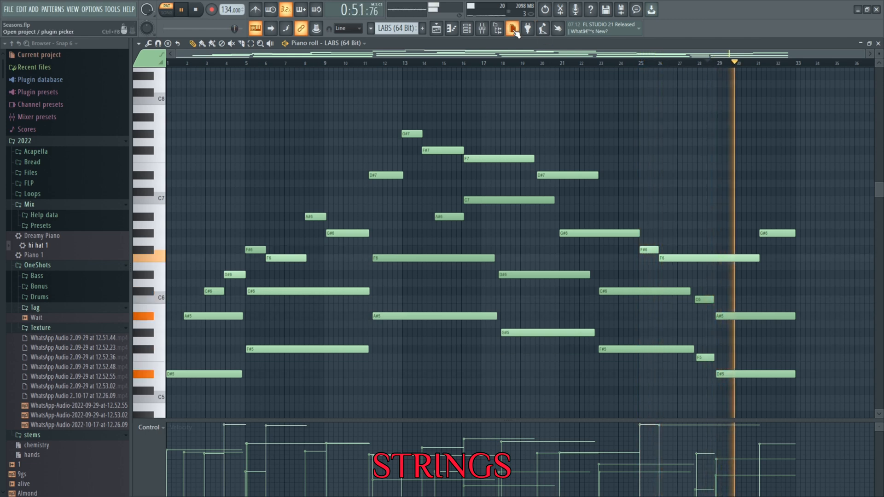
click(756, 63)
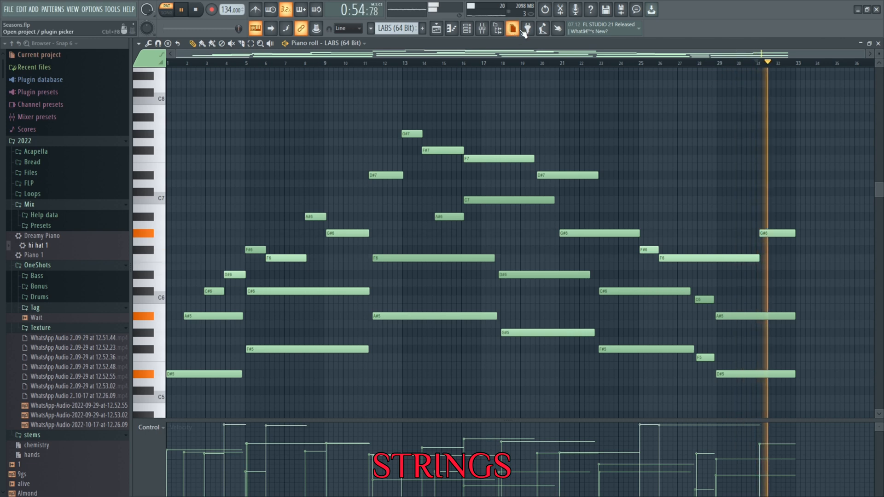
key(space)
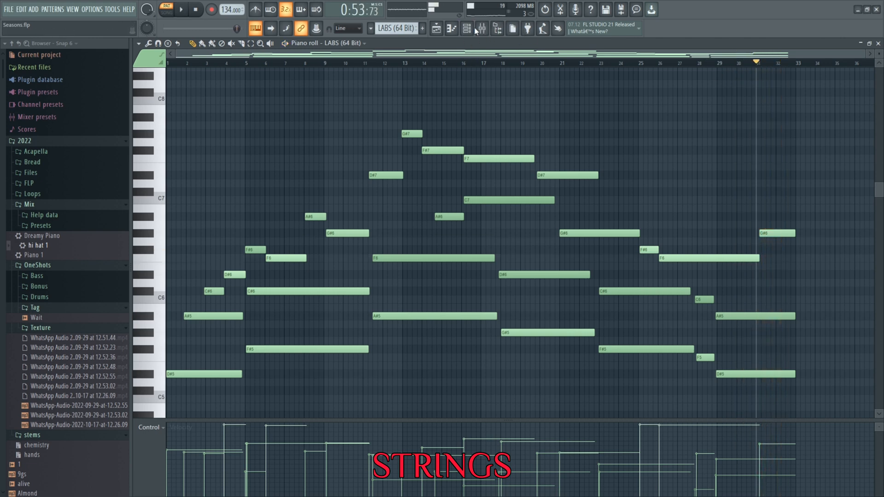
click(482, 28)
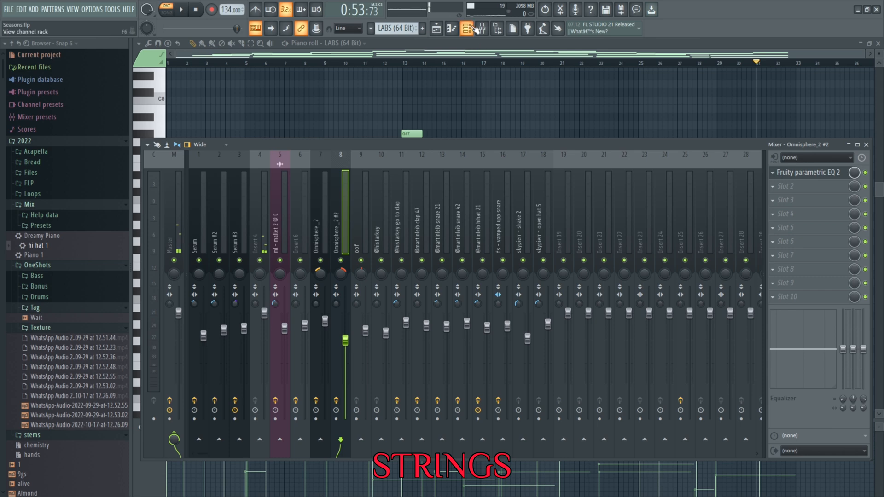
Inspect the oof 808 channel's sampler settings from the channel rack and open its notes in the piano roll.
click(472, 28)
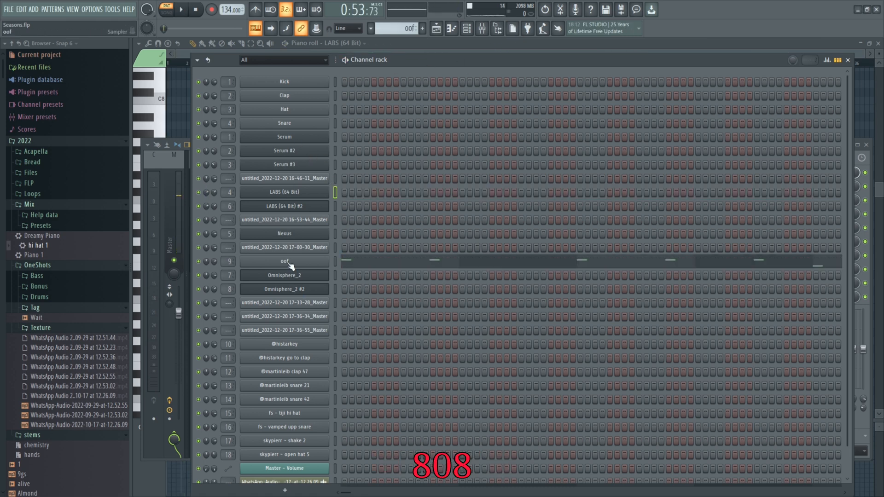
click(289, 265)
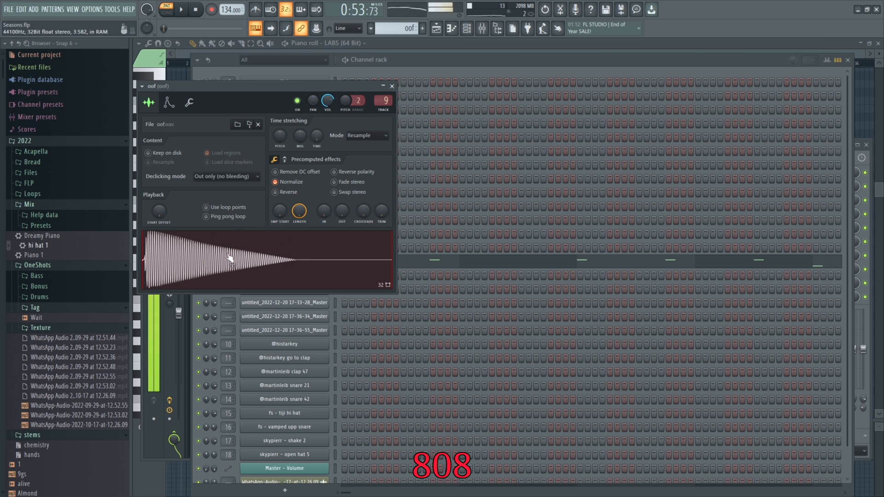
click(421, 267)
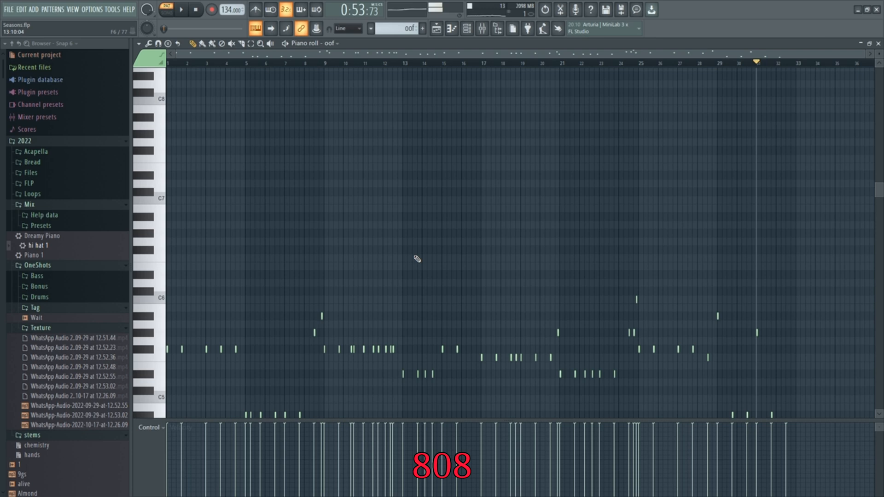
Play the oof 808 notes from the start in the piano roll, skipping through the sections up to about bar 13.
scroll(414, 257, down, 6)
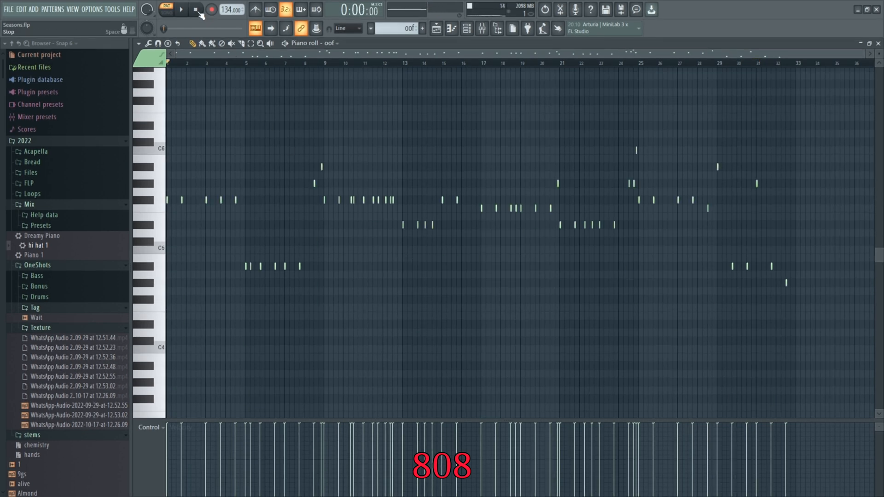
scroll(348, 315, up, 1)
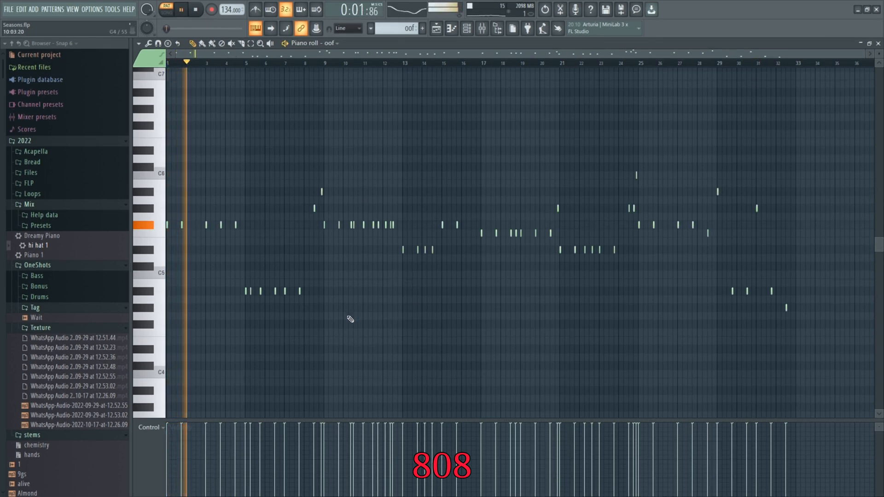
click(247, 65)
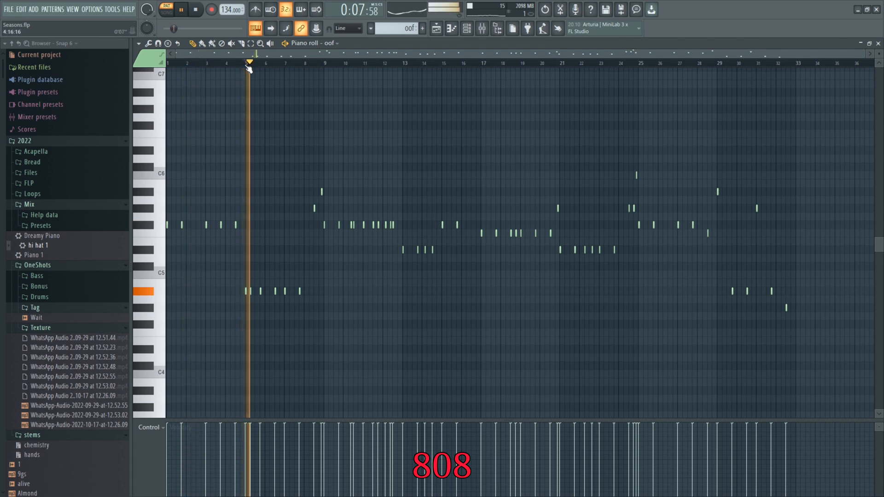
click(311, 65)
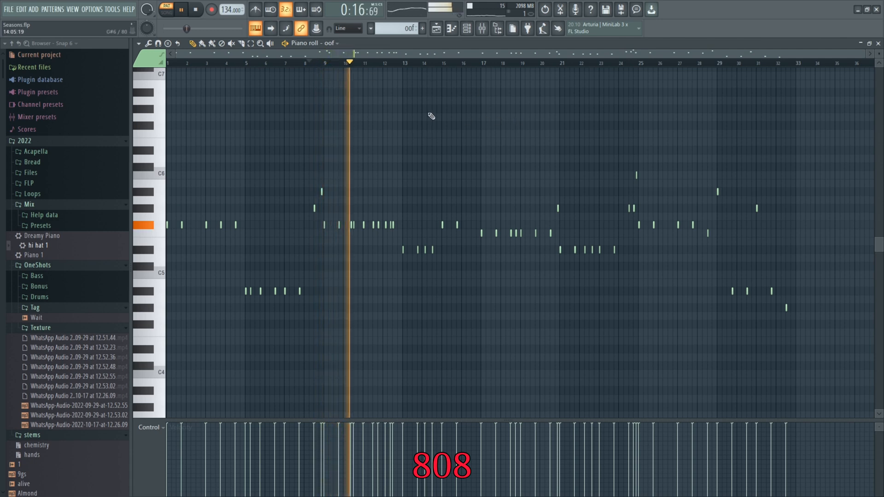
scroll(396, 244, up, 3)
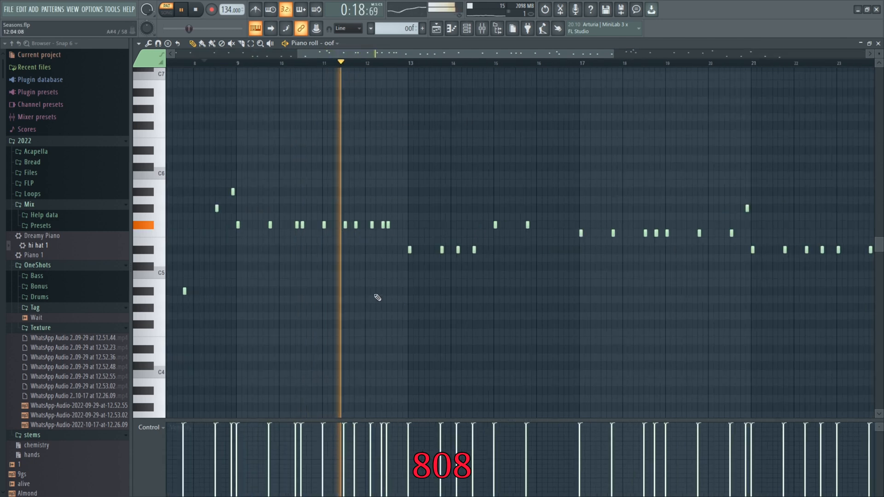
scroll(522, 69, down, 2)
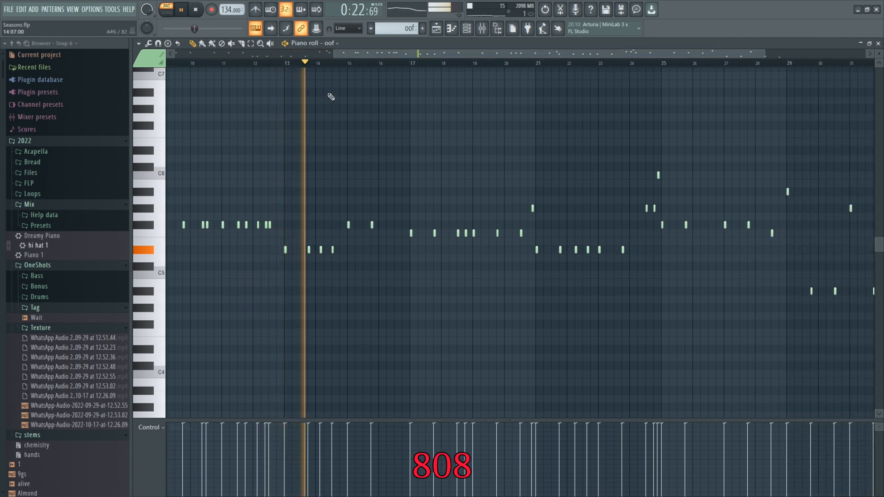
Play the remaining oof 808 notes section by section, jumping ahead from about bar 17 to bar 28.
scroll(331, 97, right, 1)
scroll(330, 95, right, 1)
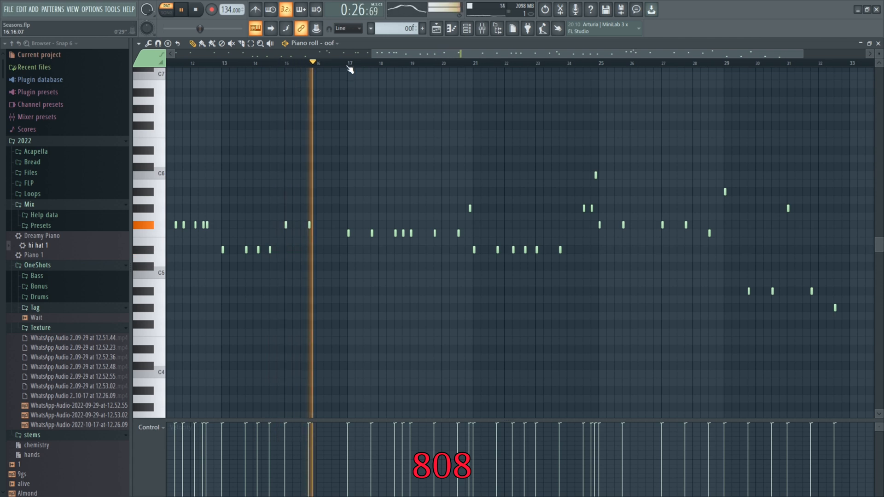
click(350, 66)
click(464, 65)
scroll(479, 182, down, 2)
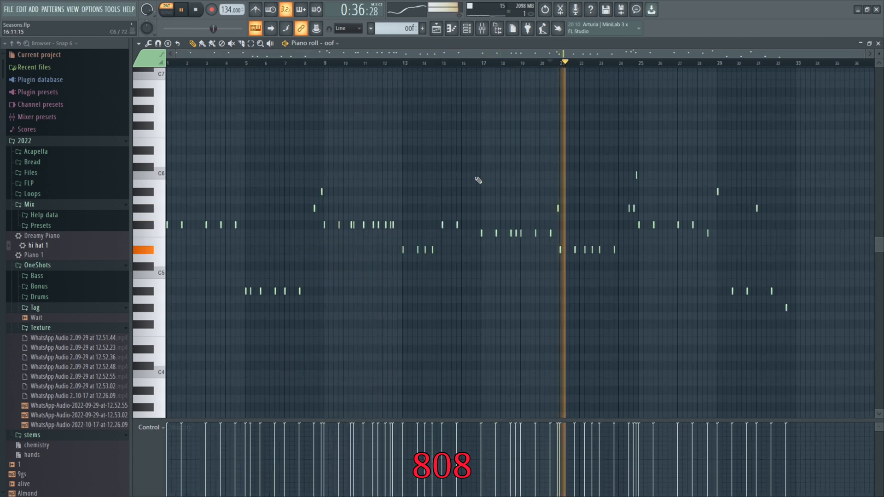
click(621, 65)
scroll(737, 313, up, 3)
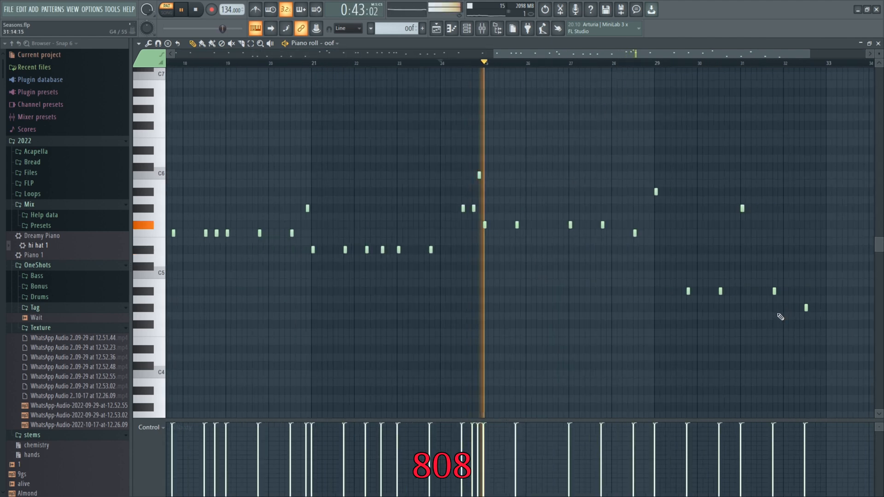
click(467, 64)
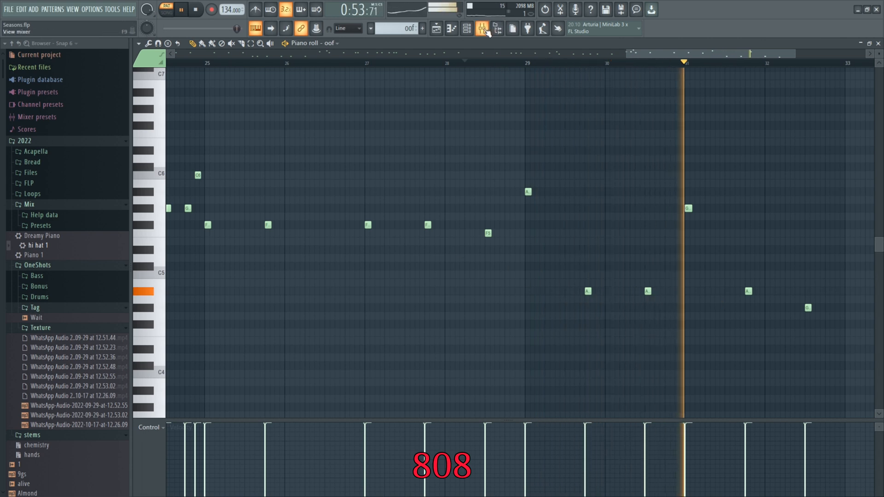
View the oof track's effect slots in the mixer, stop playback and save the project.
click(484, 29)
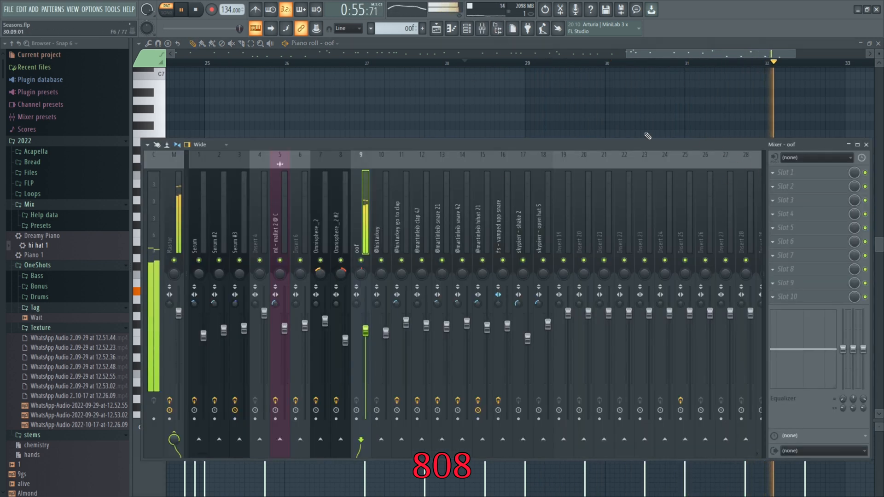
key(space)
key(ctrl+s)
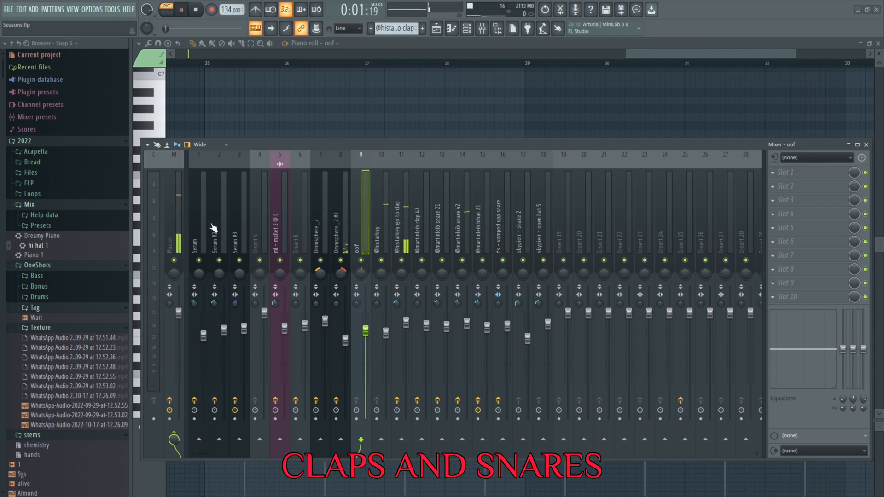
Audition the clap and snare patterns one after another with the mixer in view.
key(space)
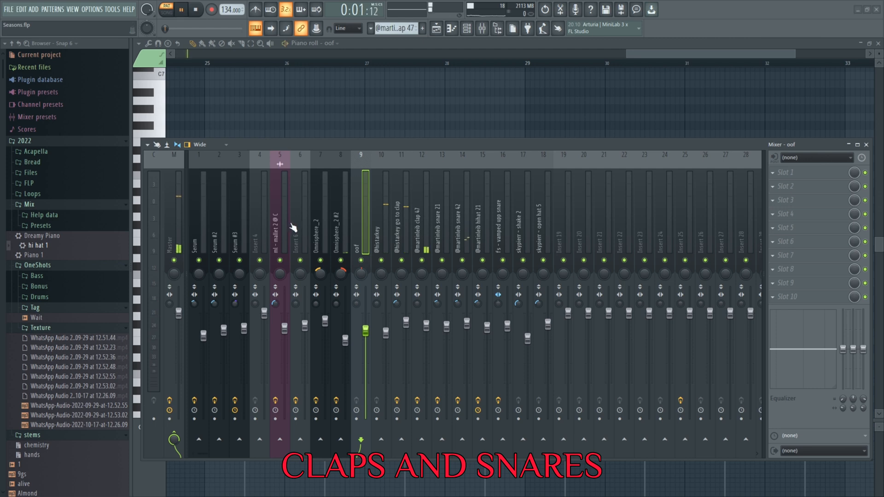
key(space)
key(space)
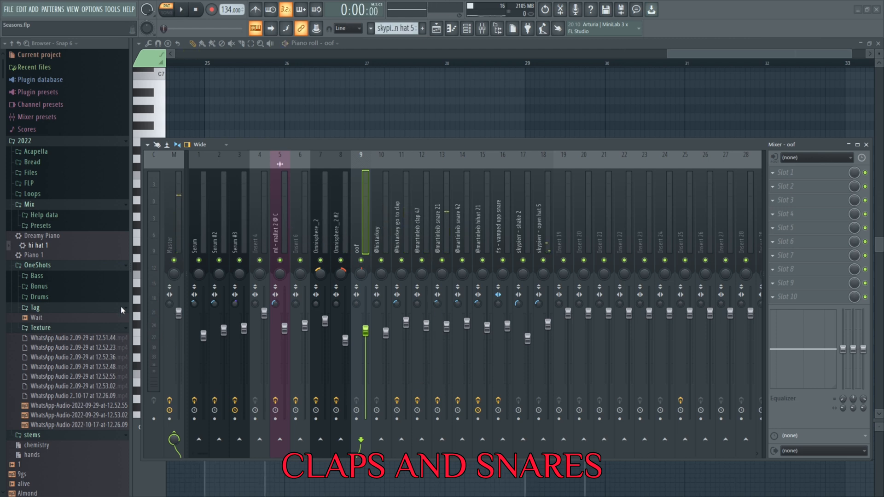
key(space)
key(space)
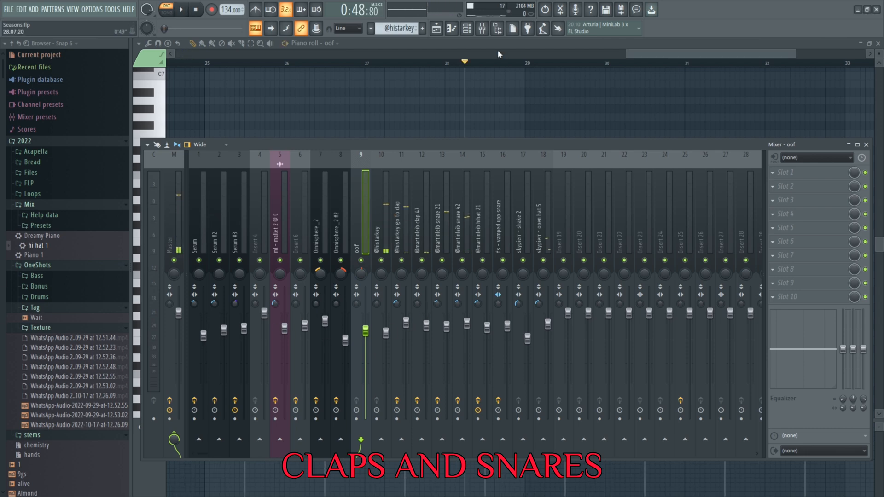
click(466, 28)
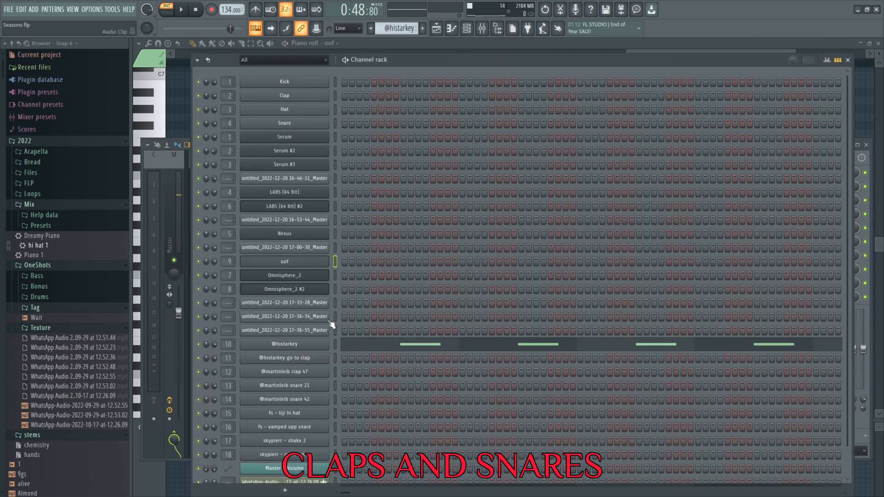
click(371, 350)
key(space)
key(space)
click(195, 9)
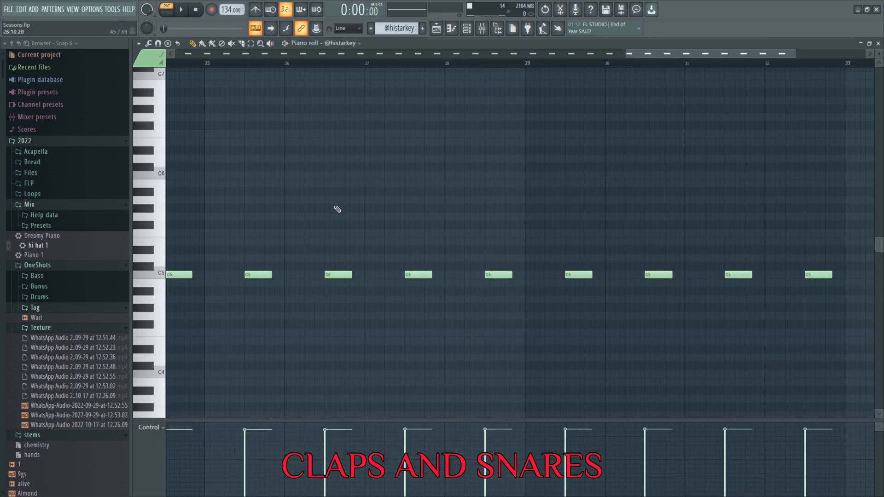
scroll(335, 205, down, 4)
key(space)
scroll(329, 171, down, 3)
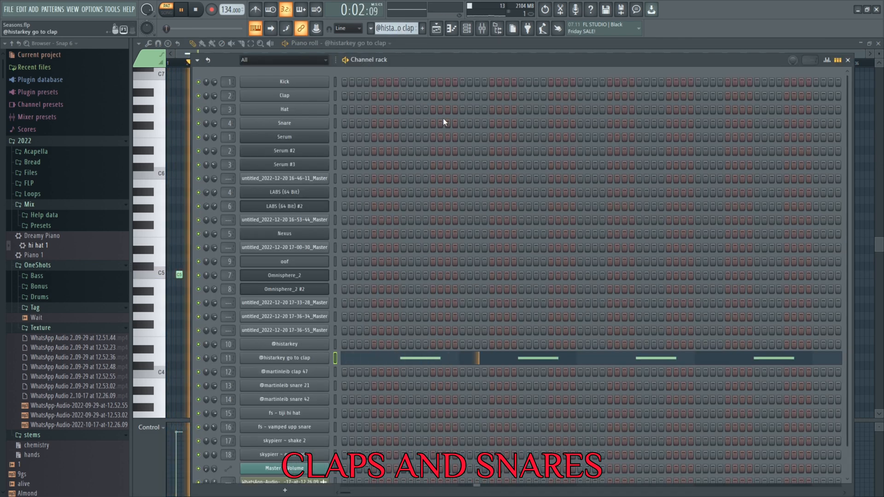
Play the clap 47 and snare 21 patterns one after the other in the channel rack.
key(Down)
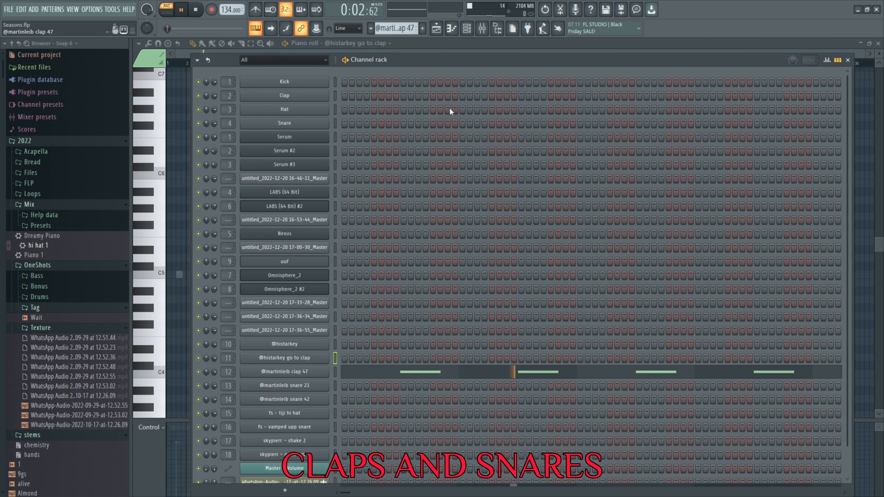
key(Down)
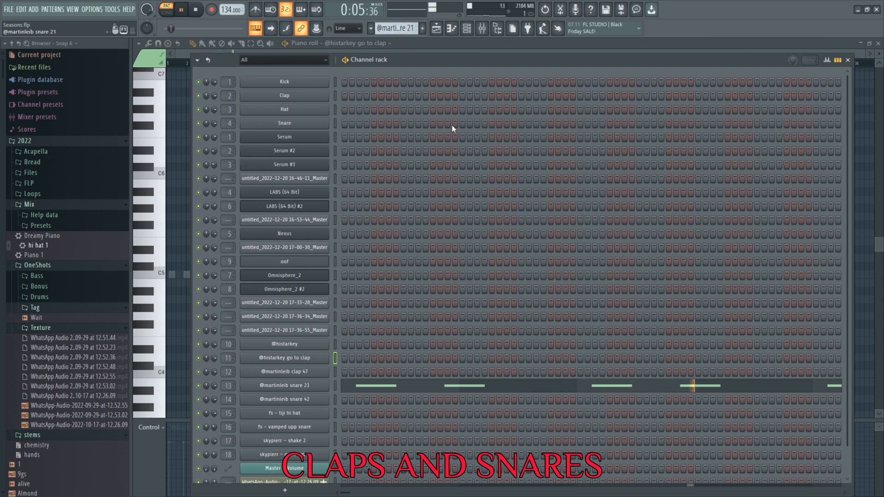
key(space)
Switch to the snare 42 pattern, play its notes in the piano roll and return to the channel rack.
key(KP_Add)
key(space)
click(452, 400)
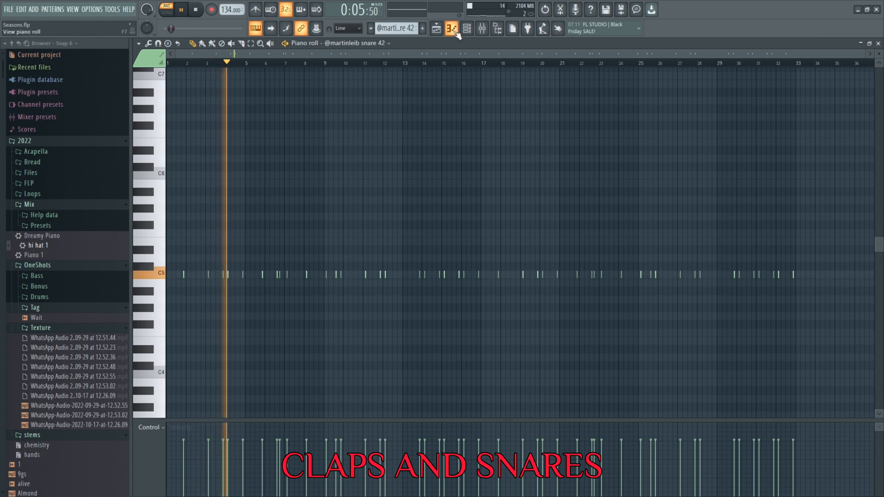
key(F6)
key(space)
Switch to the fs - tiji hi hat pattern and play its notes in the piano roll up to about bar 9.
key(KP_Add)
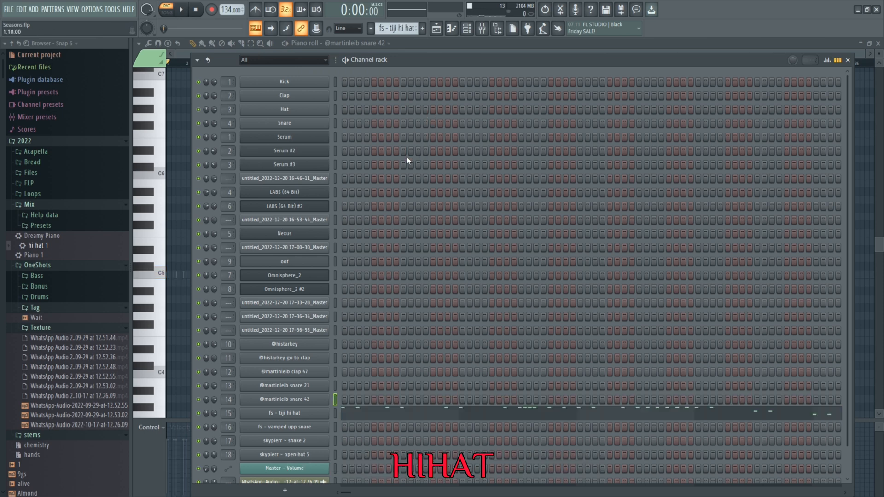
scroll(304, 378, down, 2)
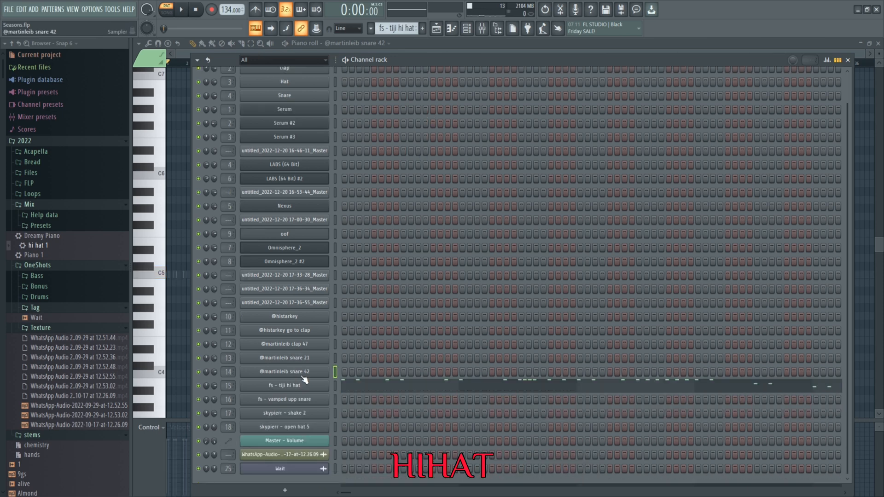
click(376, 380)
key(space)
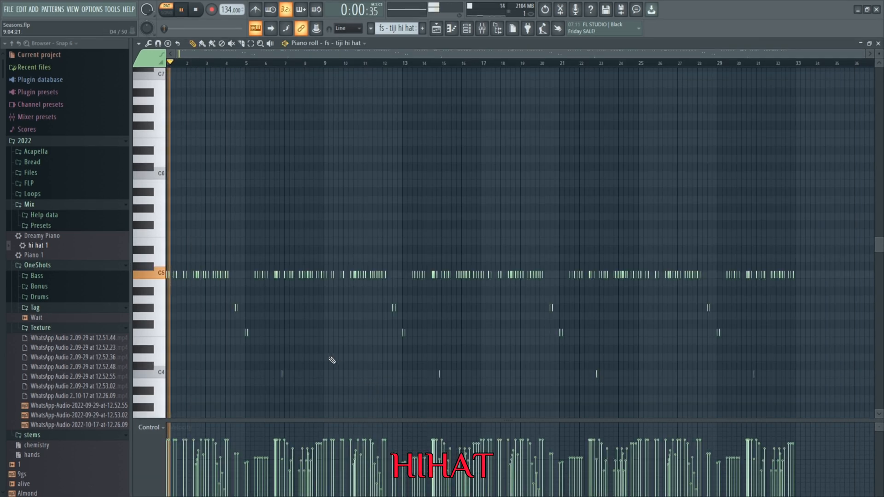
scroll(242, 365, down, 2)
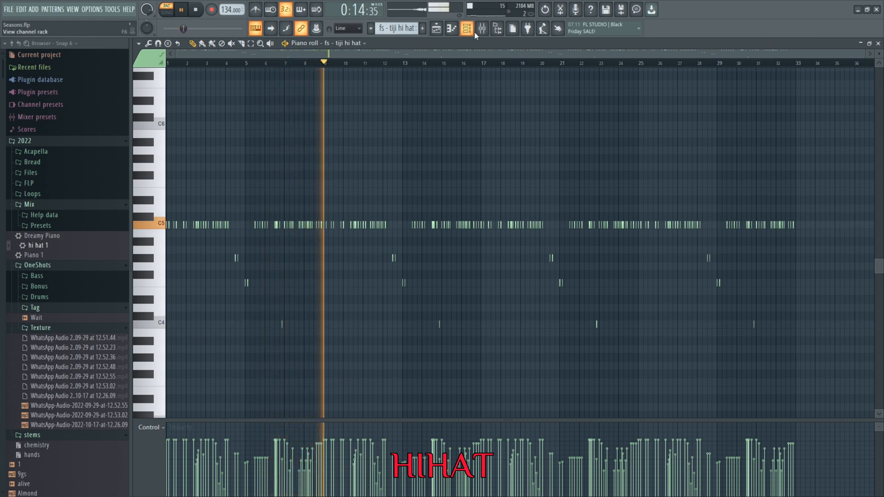
key(space)
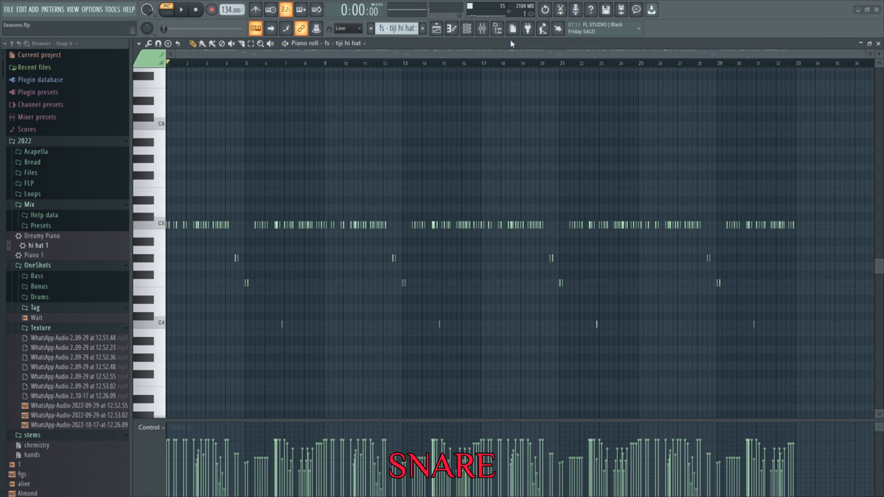
Switch to the fs - vamped upp snare pattern and play its piano roll notes, skipping ahead up to about bar 17.
key(KP_Add)
key(space)
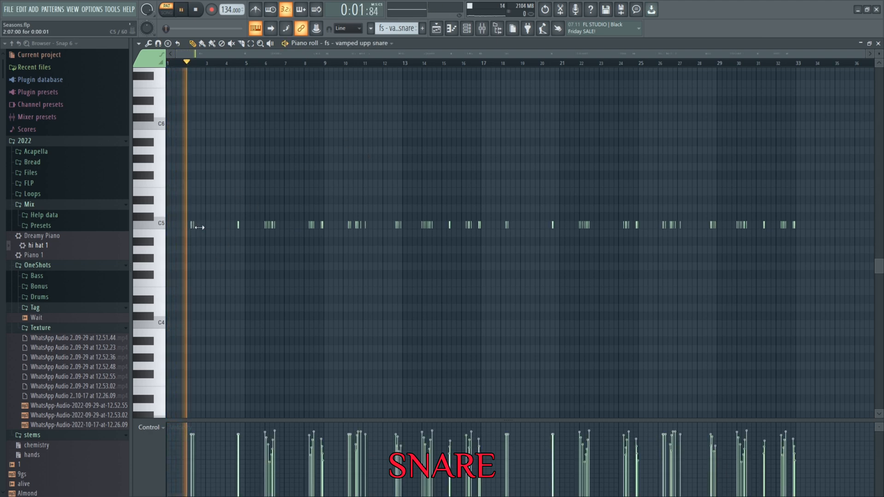
click(243, 65)
click(238, 64)
click(261, 65)
click(300, 64)
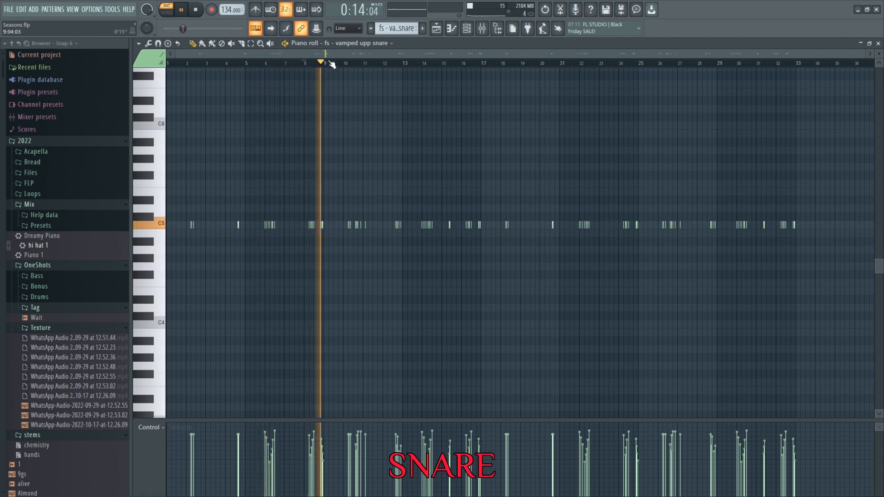
click(338, 64)
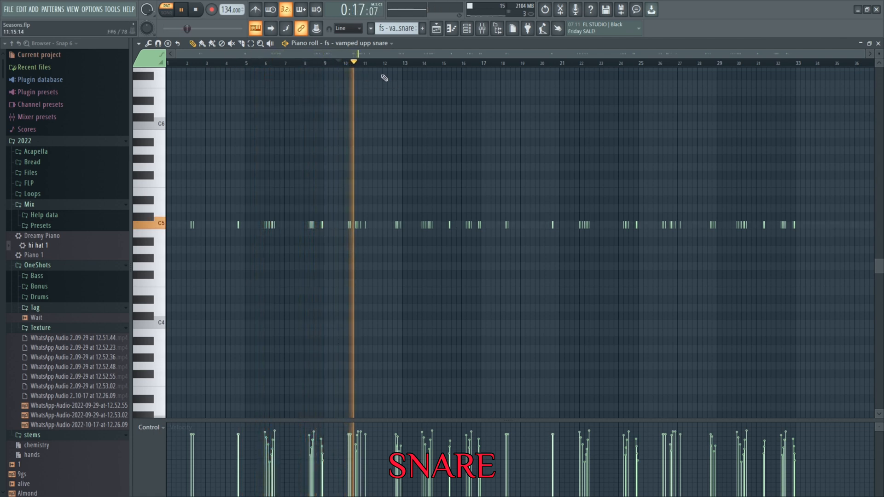
click(394, 65)
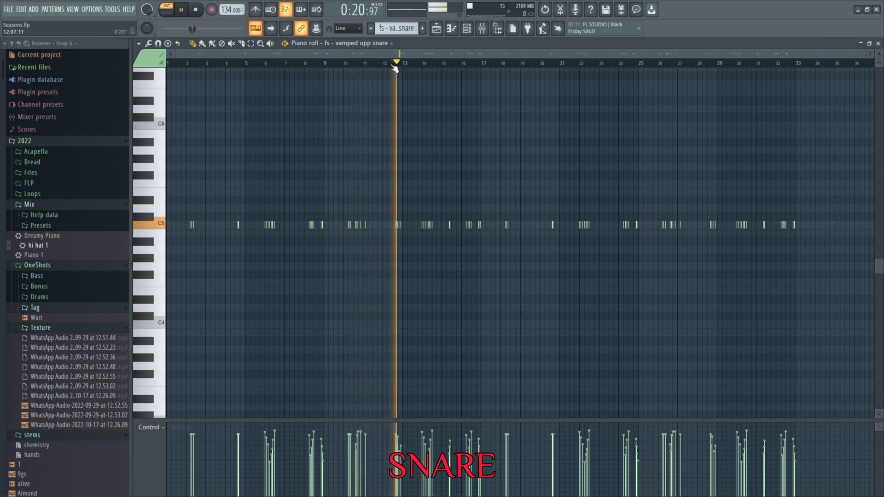
click(414, 65)
click(448, 65)
click(448, 65)
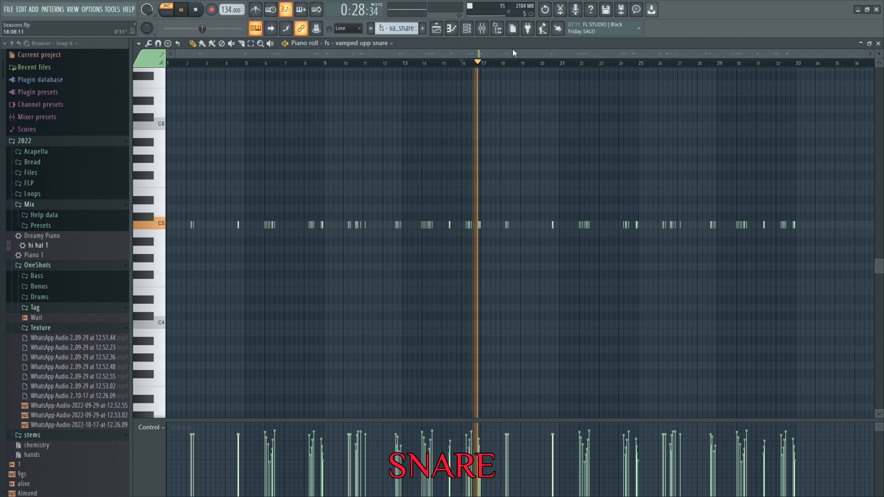
key(space)
Open the skypierr - shake 2 notes in the piano roll from the channel rack and play them from about bar 2.
click(470, 29)
scroll(396, 28, up, 1)
scroll(397, 28, down, 2)
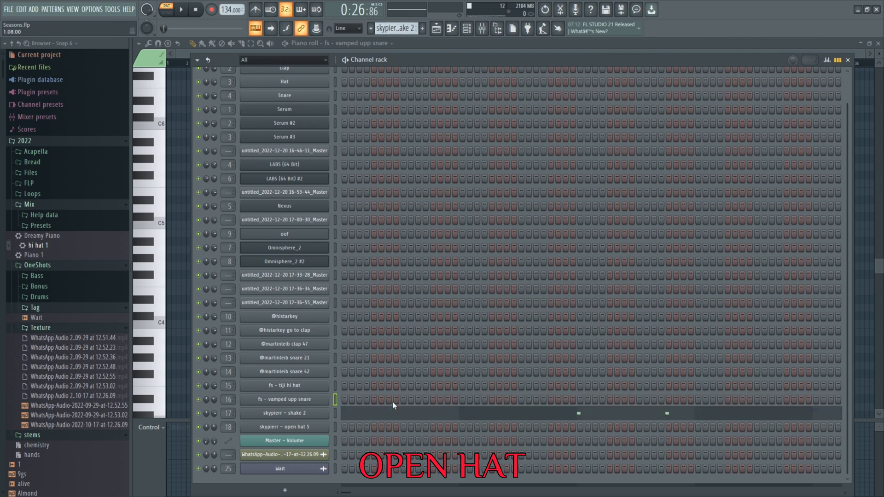
click(394, 413)
click(191, 64)
key(space)
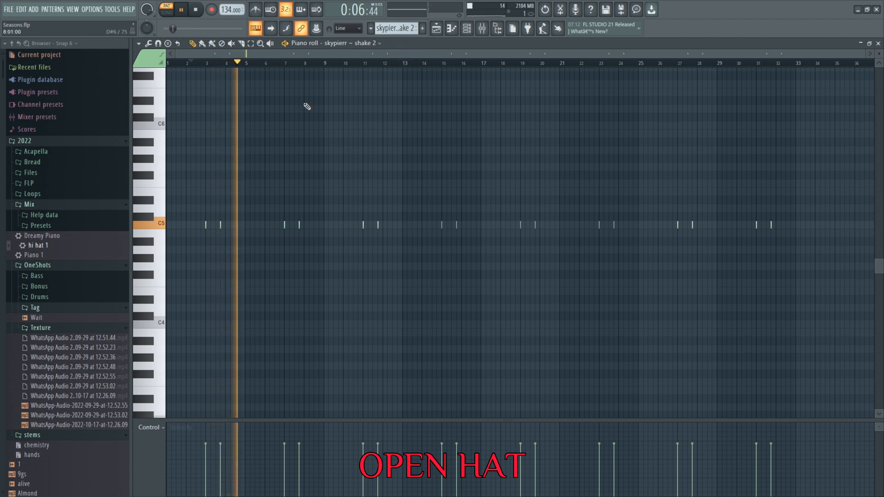
Switch to the skypierr - open hat 5 pattern and play it from the start.
scroll(395, 37, down, 1)
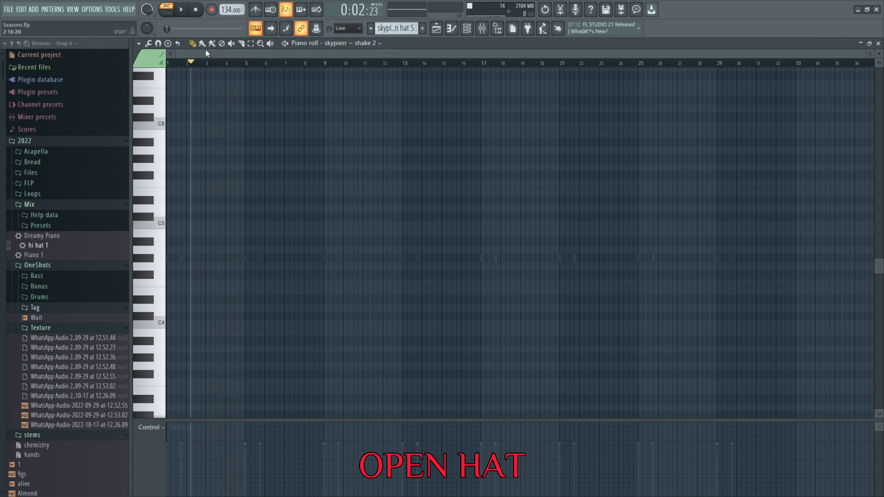
click(196, 10)
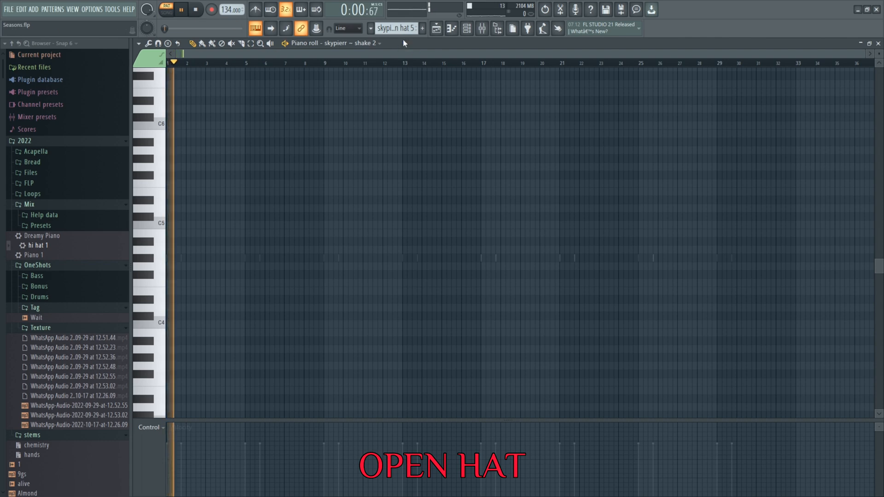
key(space)
Switch to empty Pattern 16 for the playlist and inspect the Track 20 WhatsApp ambience clip's channel settings during playback.
scroll(395, 30, down, 1)
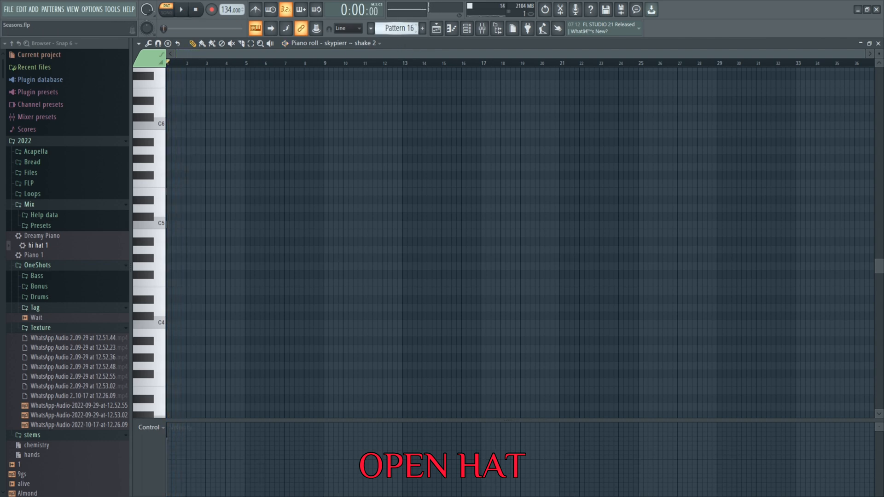
click(436, 29)
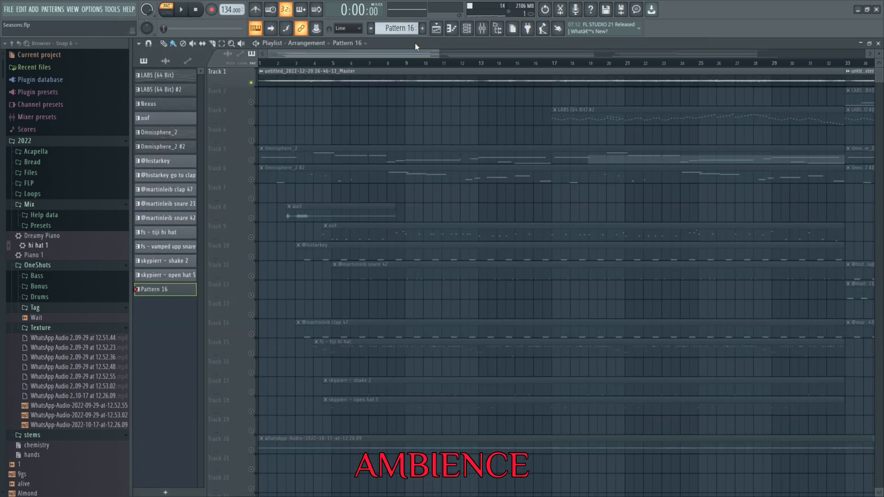
key(space)
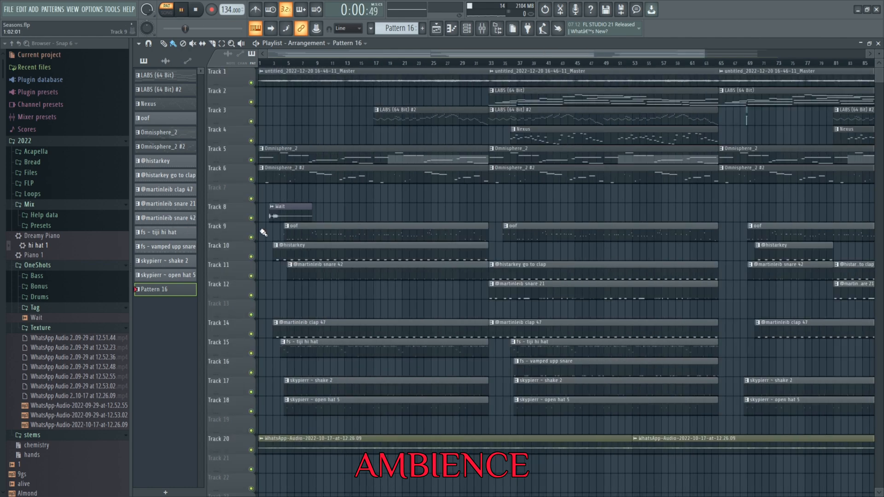
double_click(322, 449)
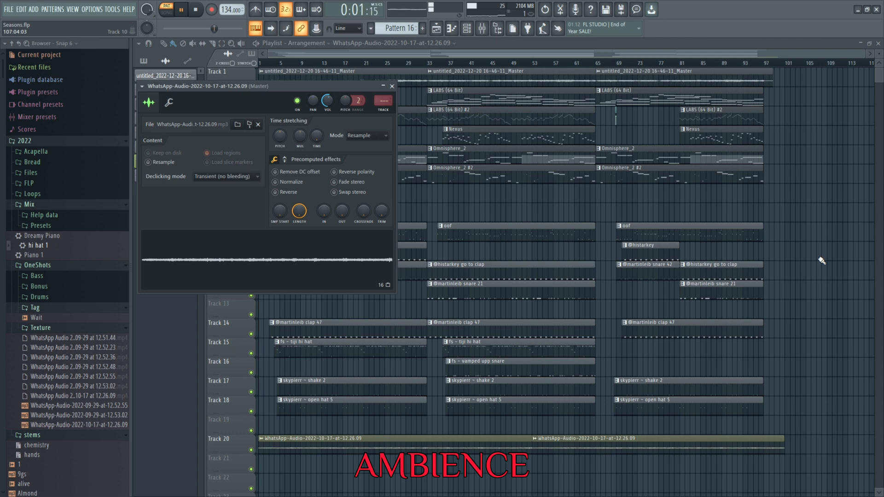
key(Escape)
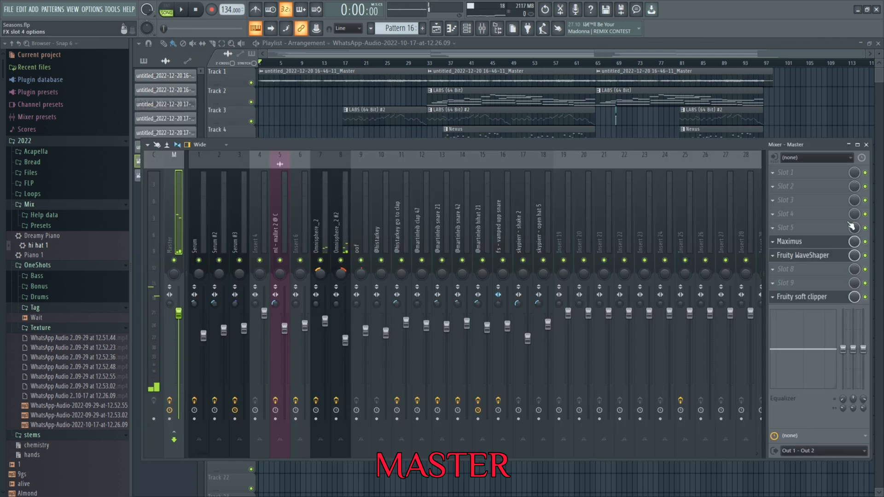
Inspect the Master track's effects: the Maximus bands, Fruity WaveShaper and Fruity soft clipper.
click(828, 243)
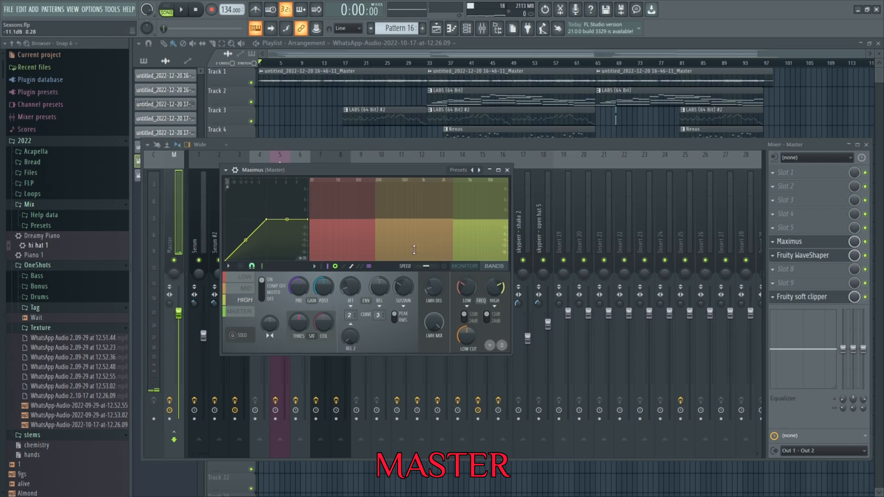
click(249, 289)
click(245, 277)
click(238, 302)
click(242, 308)
click(811, 258)
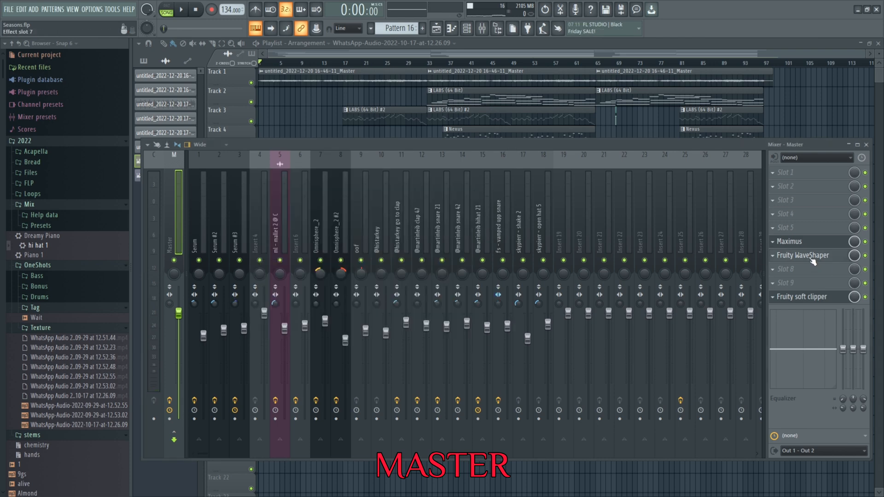
click(794, 298)
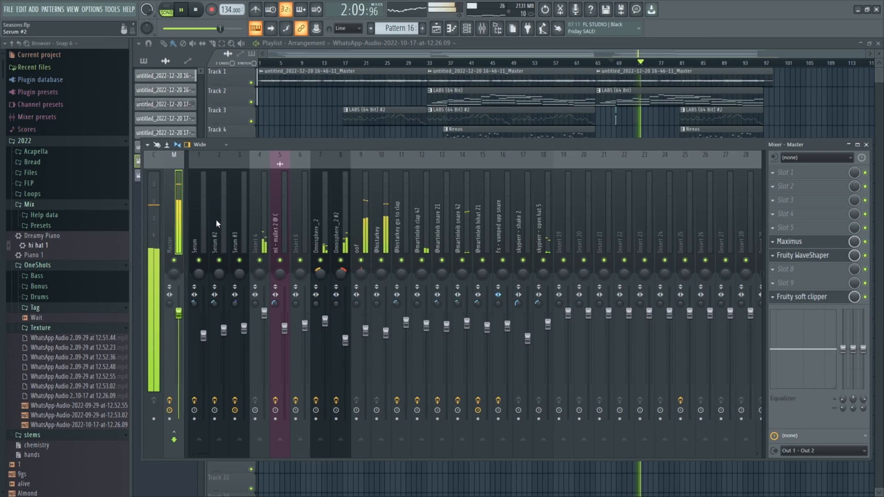
Check the Serum #2 track's effects during song playback, close the mixer and collapse the browser's folders.
click(225, 223)
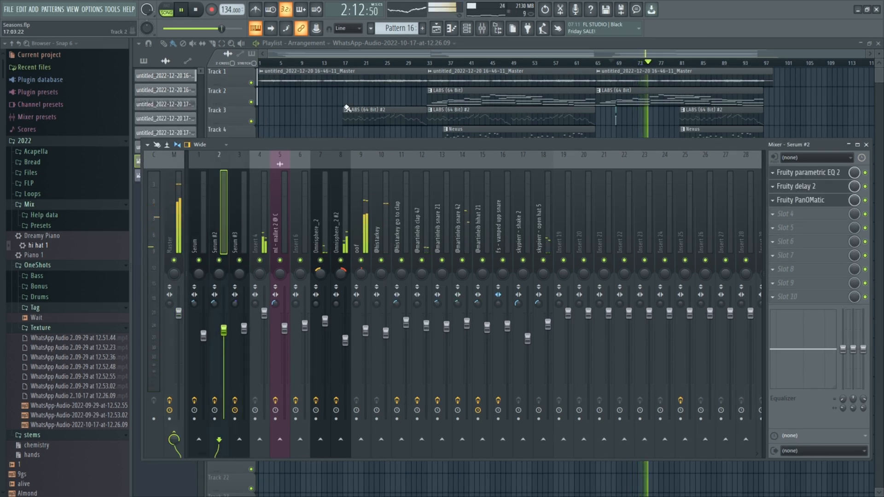
key(F9)
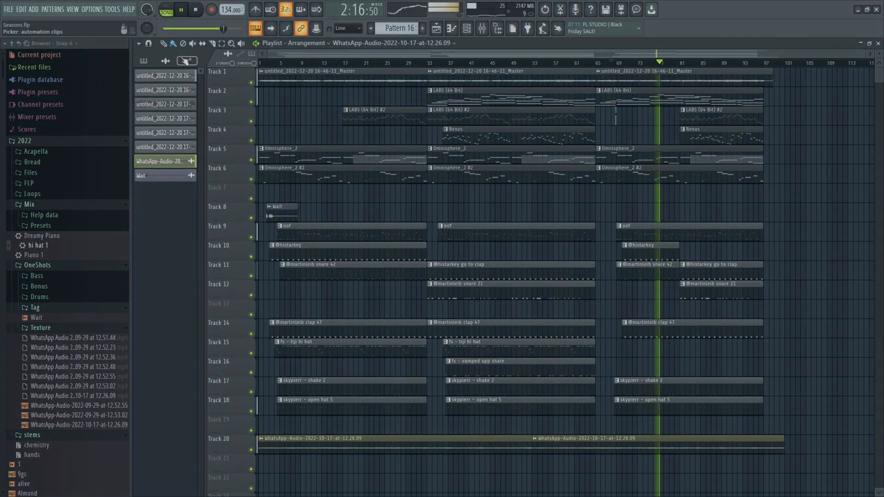
click(16, 43)
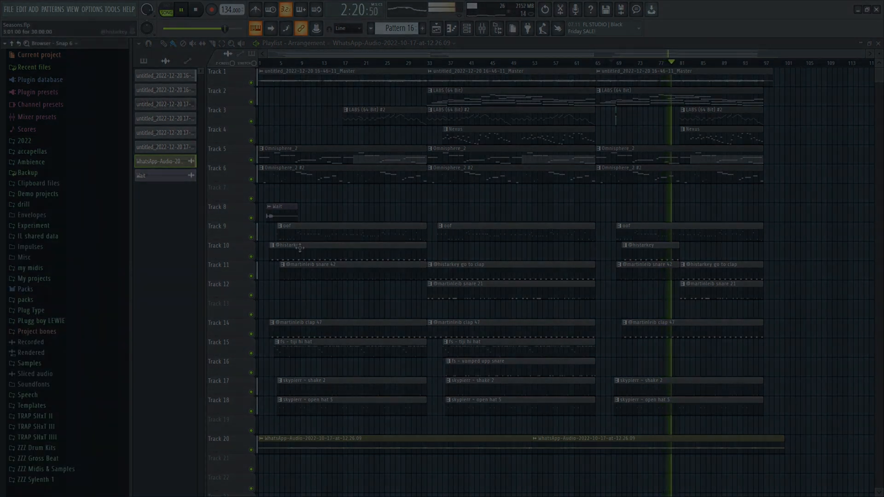
key(space)
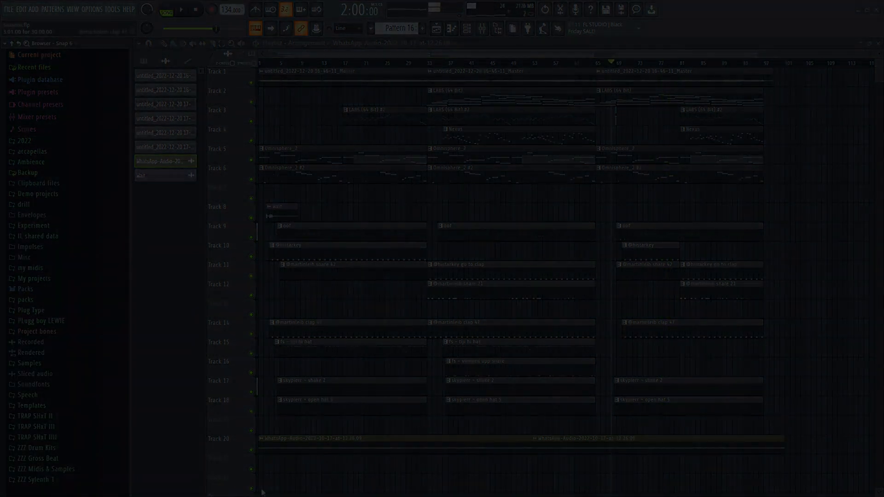